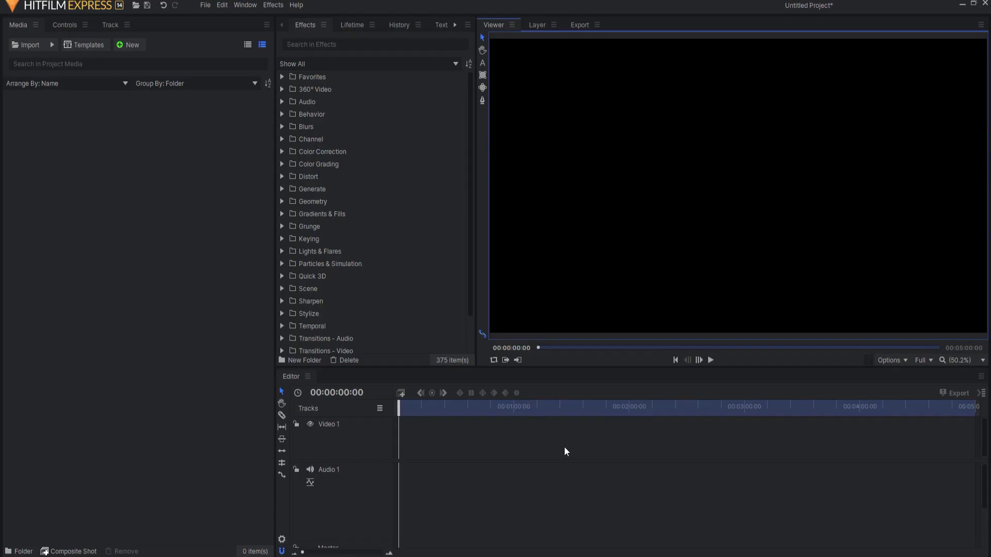
- Create a new composite shot and add a text layer reading DANCE
left_click(66, 552)
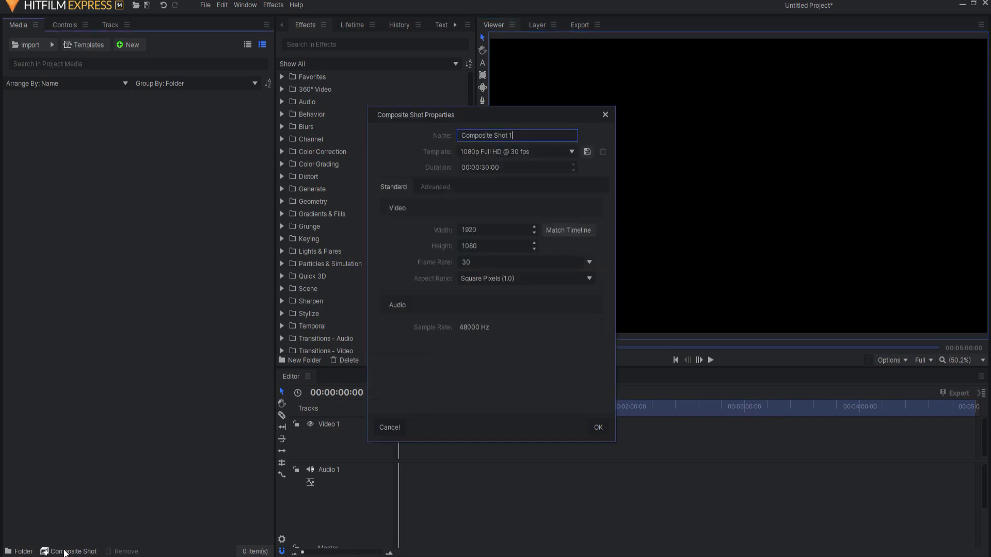
left_click(599, 427)
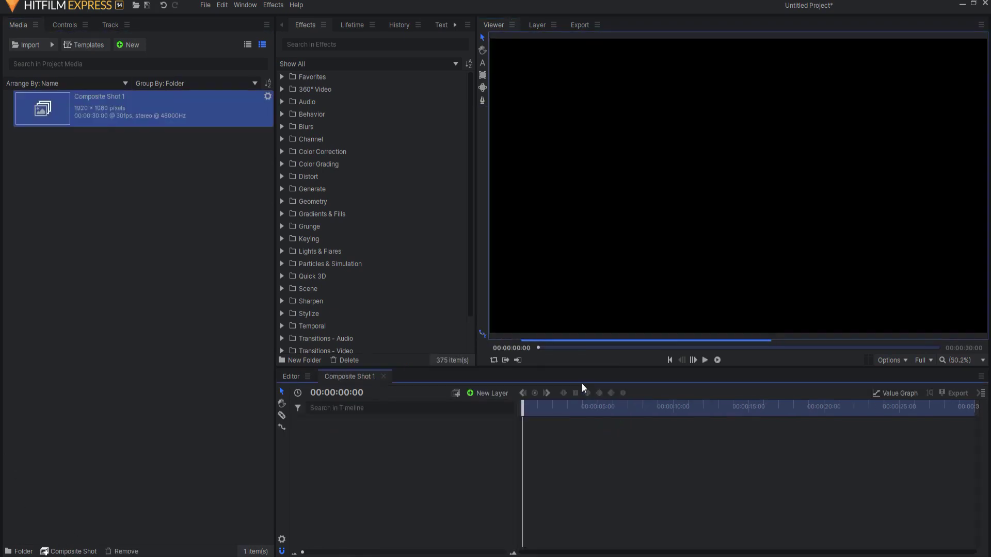
left_click(489, 394)
left_click(489, 417)
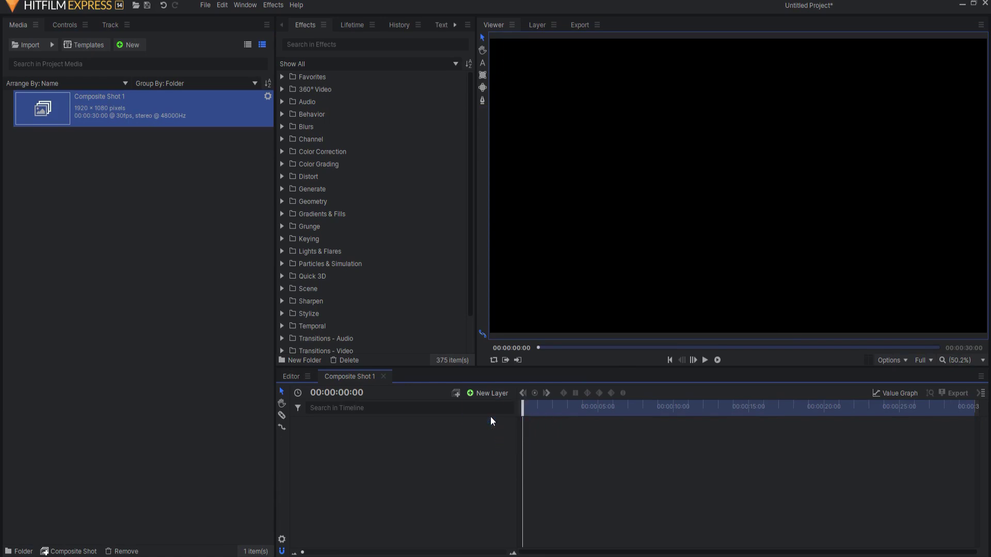
type("DANCE")
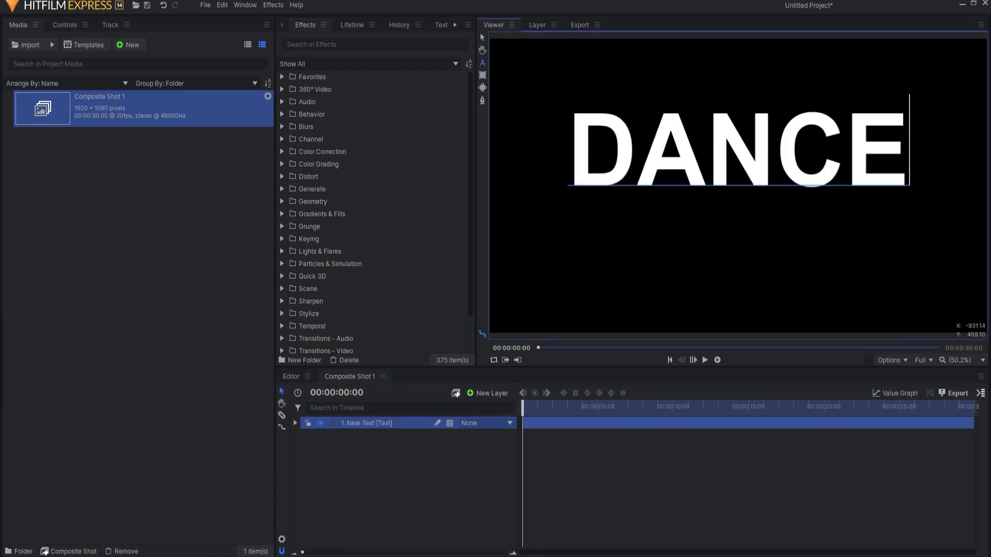
- Format the DANCE text as Arial Bold at font size 381
left_click(442, 24)
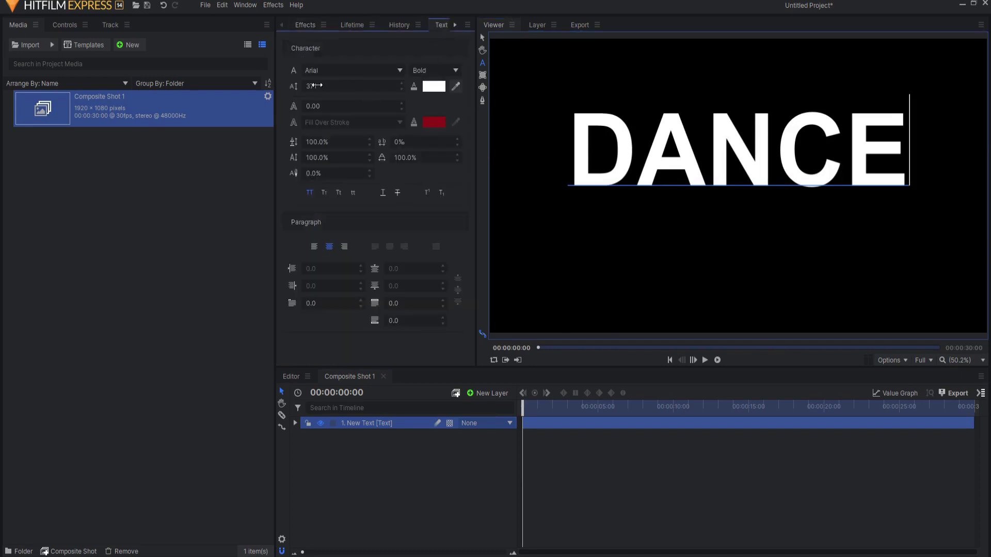
left_click(484, 37)
left_click_drag(314, 86, 326, 86)
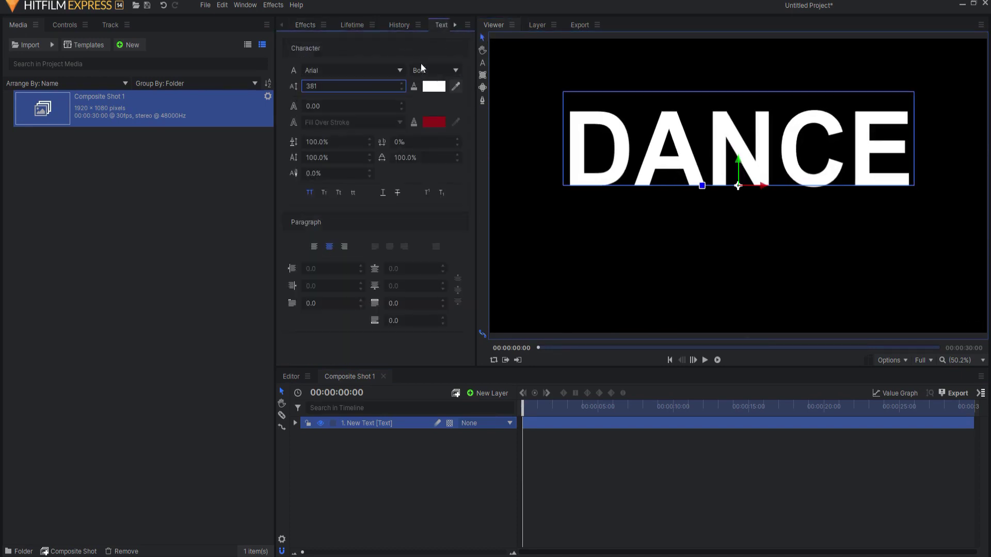
left_click(423, 69)
left_click(423, 70)
left_click(294, 423)
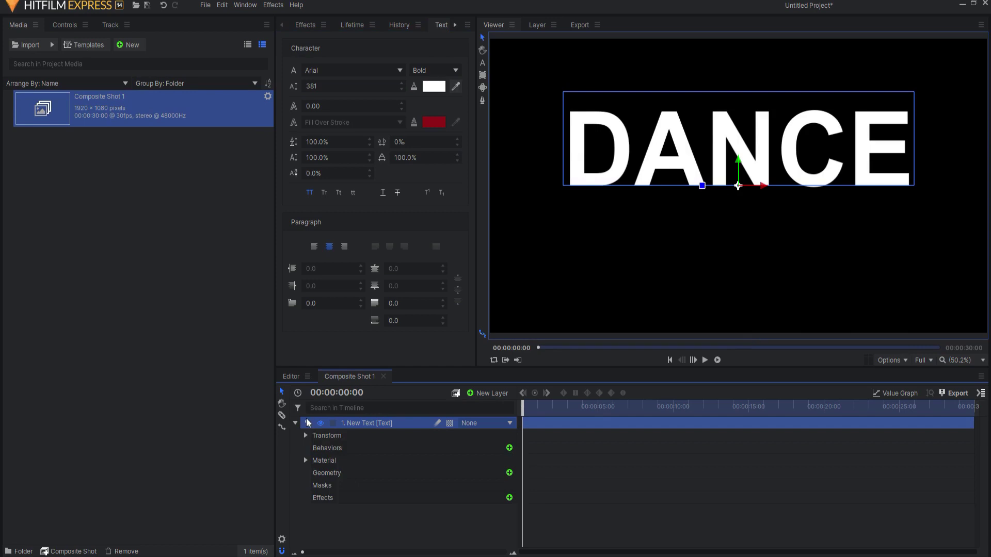
- Scrub the DANCE layer's Transform Anchor Point Y to about 130, then collapse the layer
left_click(306, 435)
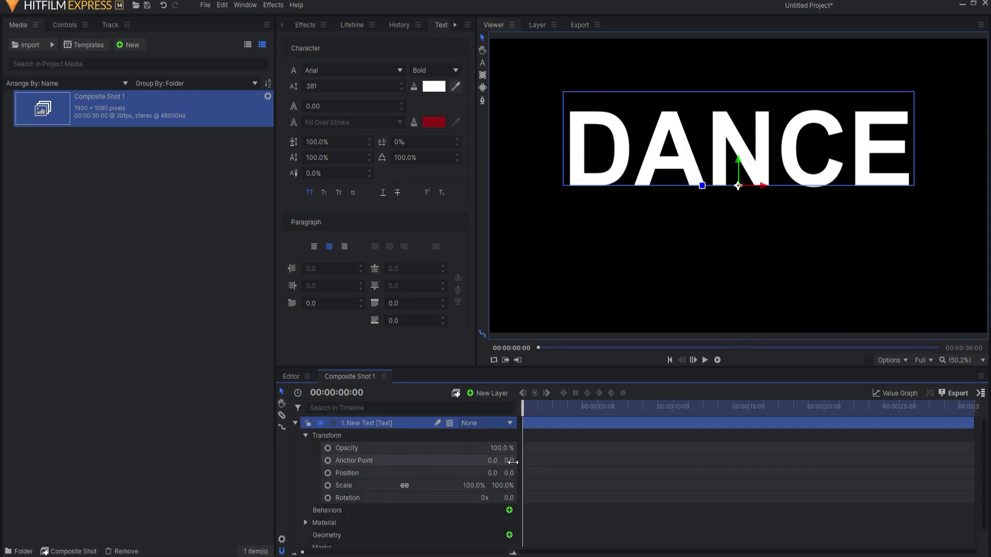
left_click_drag(738, 186, 738, 221)
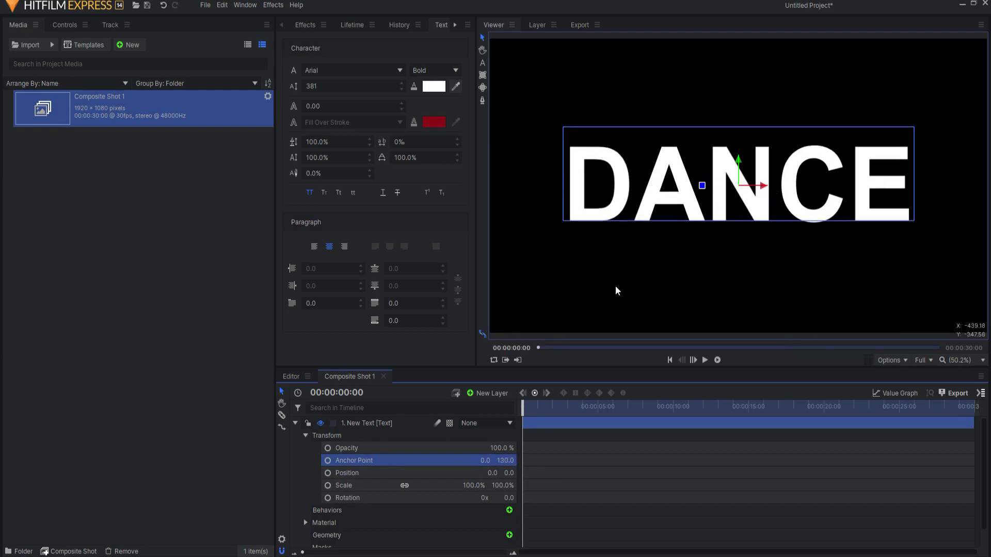
left_click(296, 423)
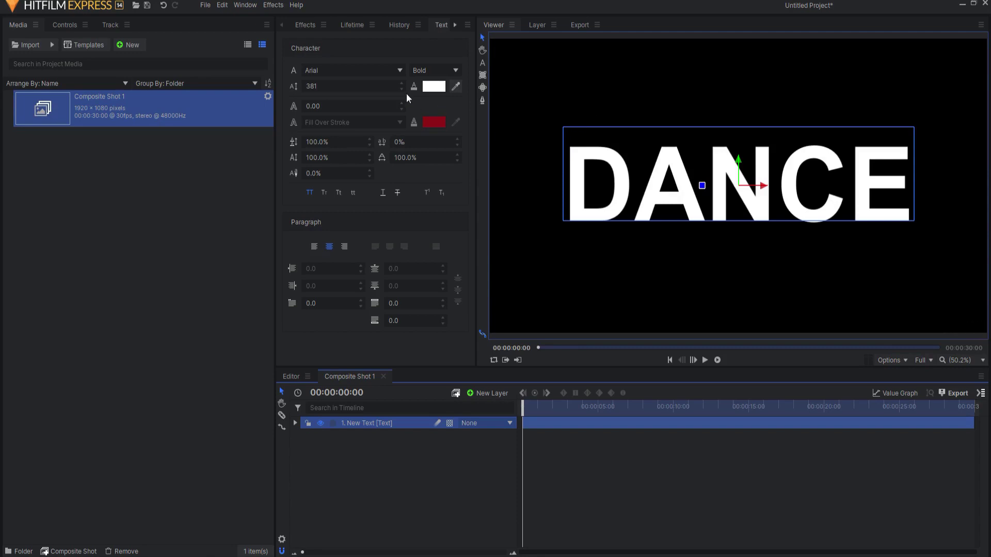
- Drag Lightsword (Glow Only) from the Favorites effects onto the DANCE text layer
left_click(305, 28)
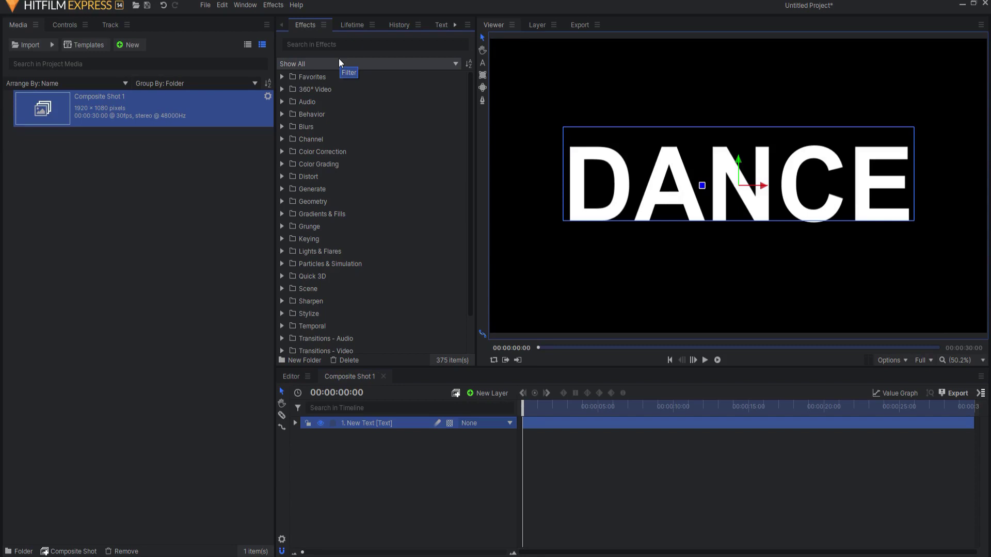
left_click(282, 76)
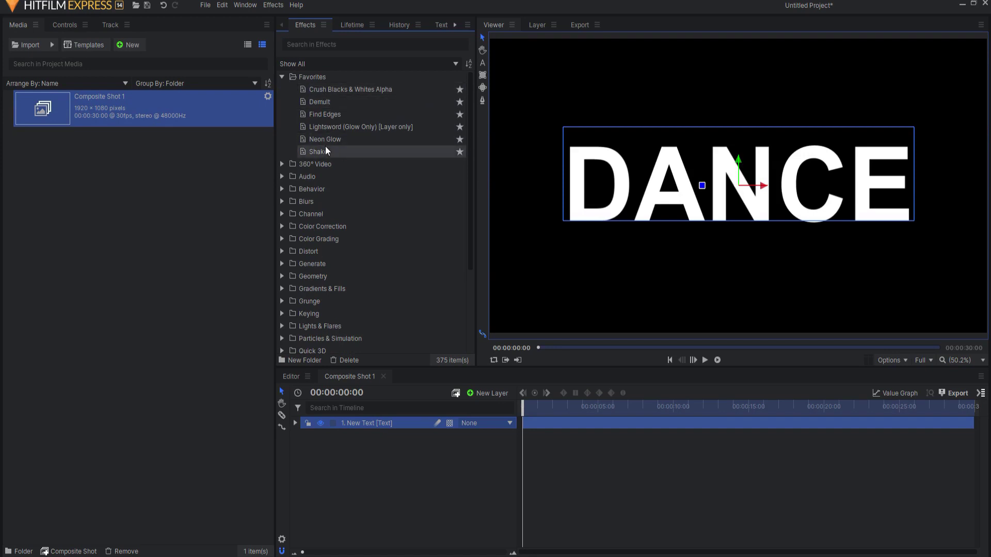
left_click(64, 25)
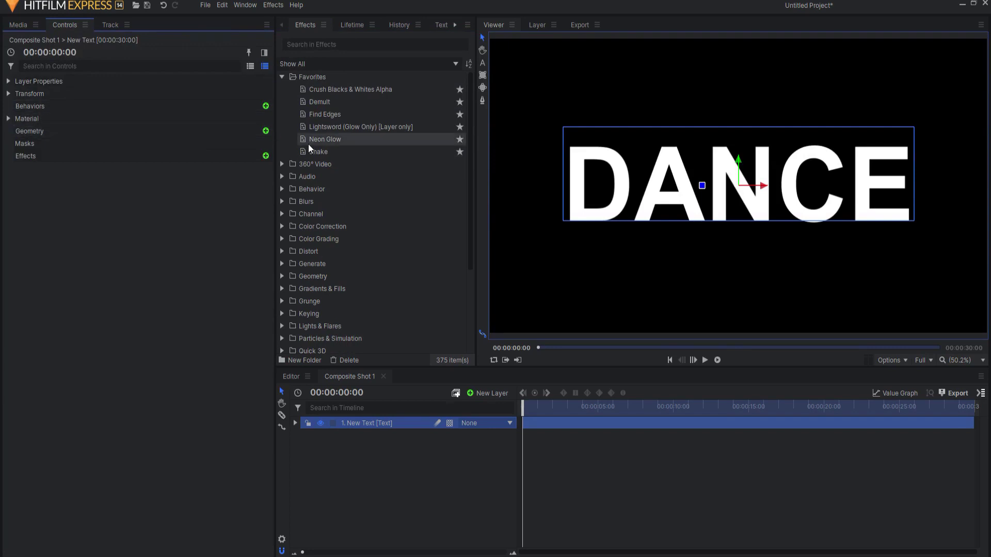
left_click_drag(341, 128, 291, 148)
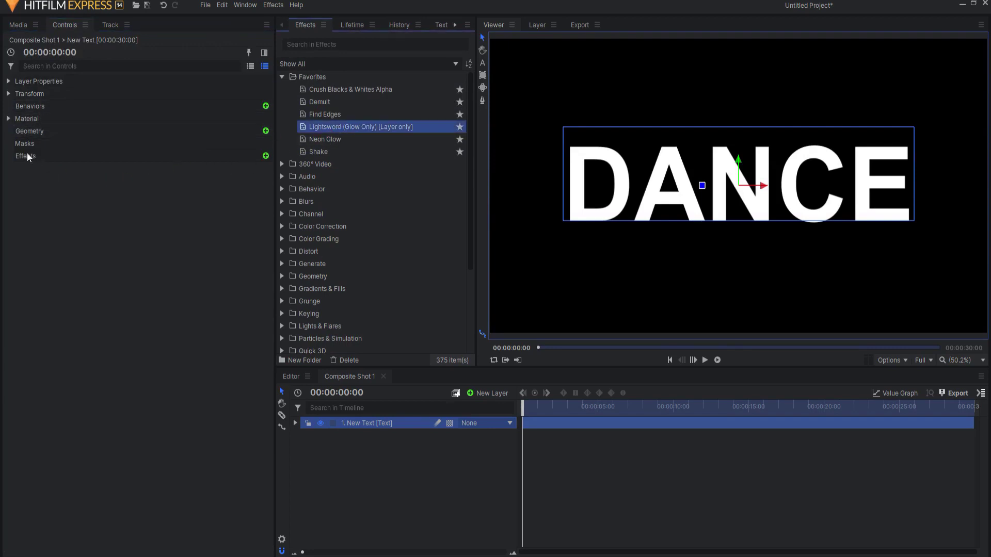
left_click_drag(27, 156, 27, 156)
- Set the Lightsword Inner Glow colour to white
left_click(704, 361)
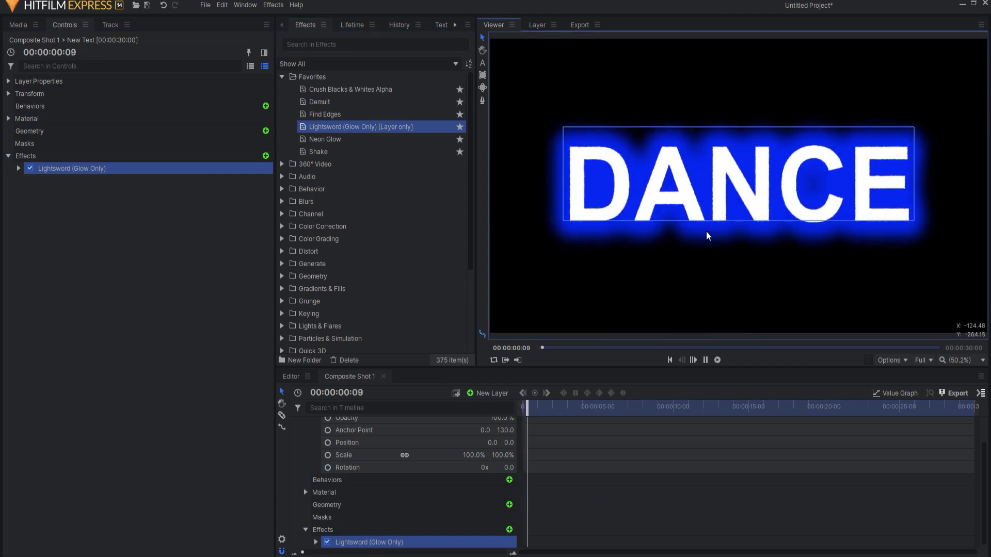
left_click(670, 360)
left_click(19, 169)
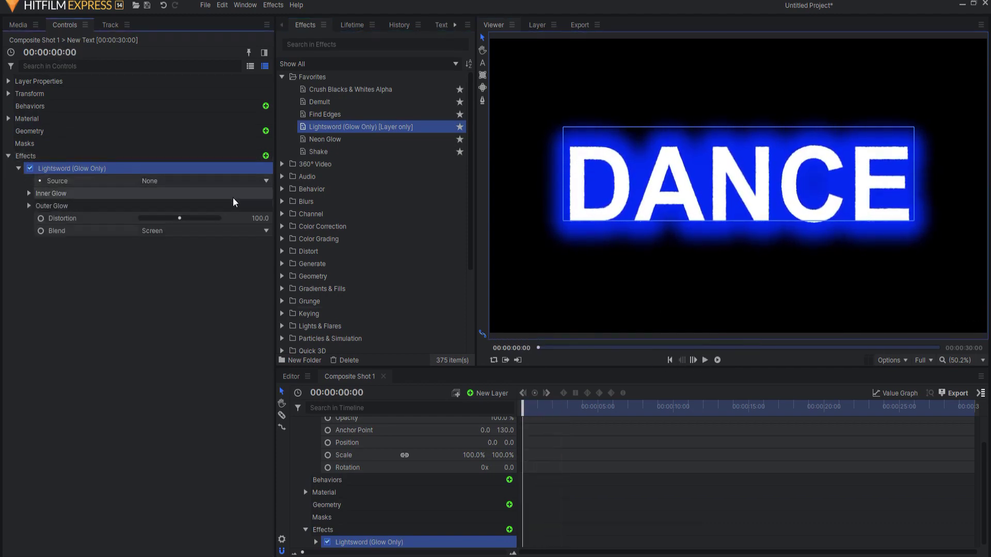
left_click(29, 193)
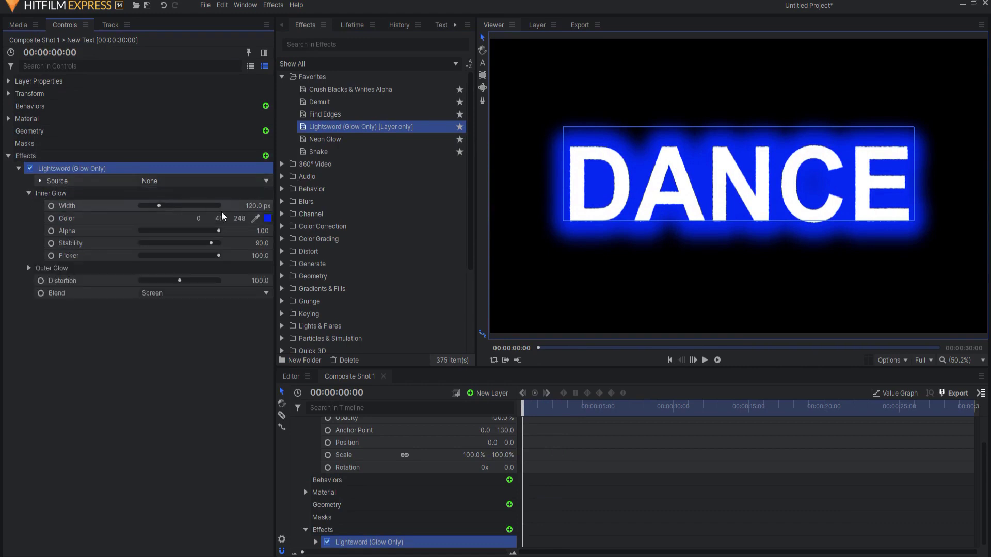
left_click(267, 218)
left_click(467, 255)
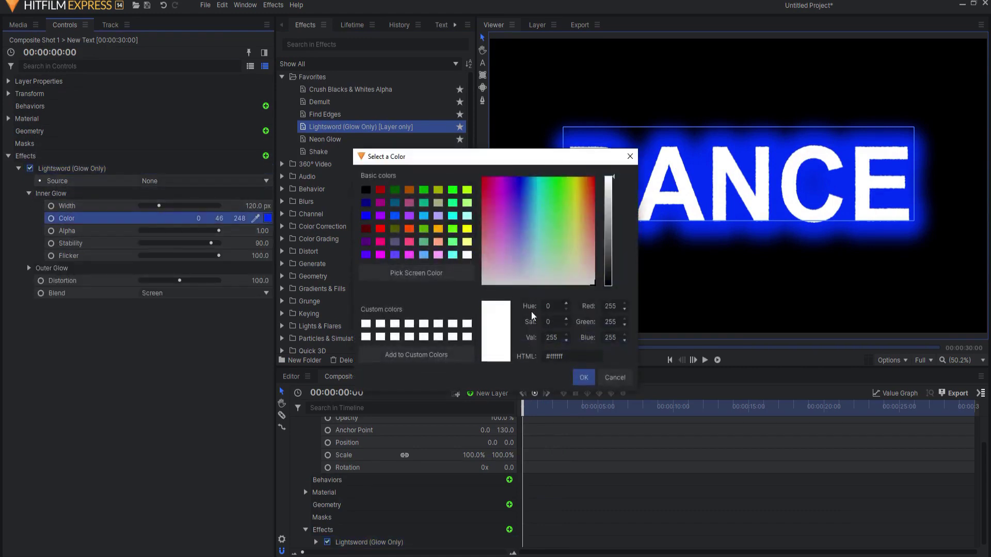
left_click(584, 378)
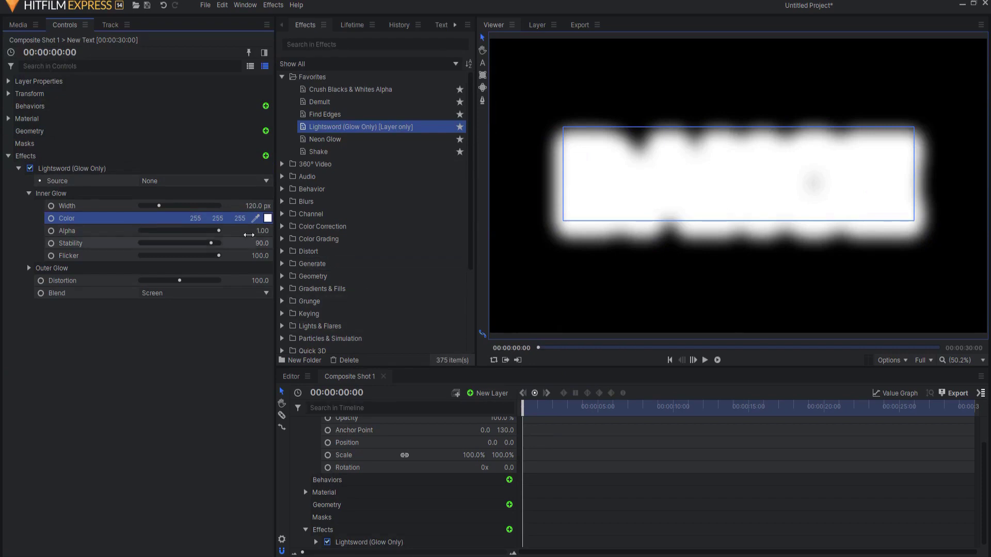
- Set Inner Glow Stability to 0 and Flicker to 0, then preview
left_click(262, 243)
type("0")
key("Return")
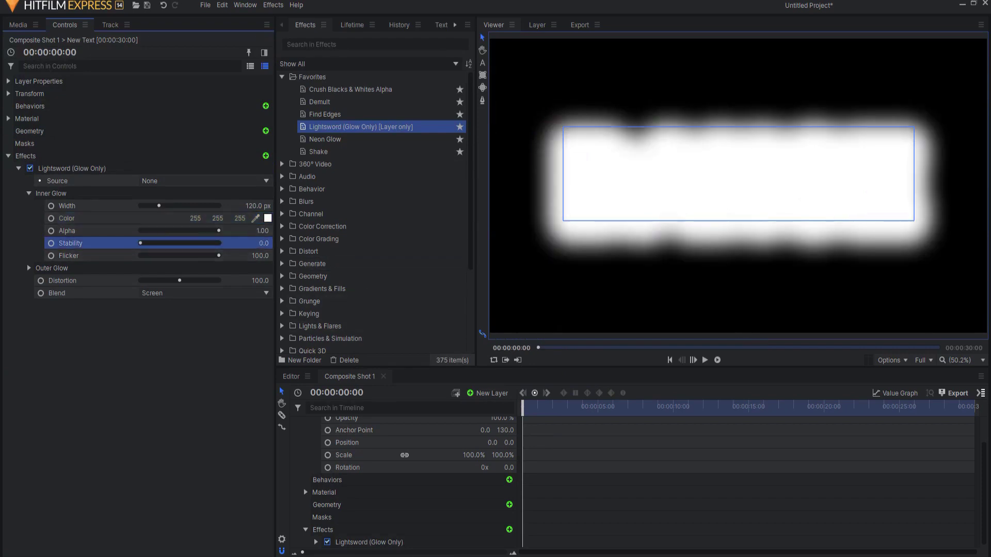
left_click_drag(264, 258, 207, 258)
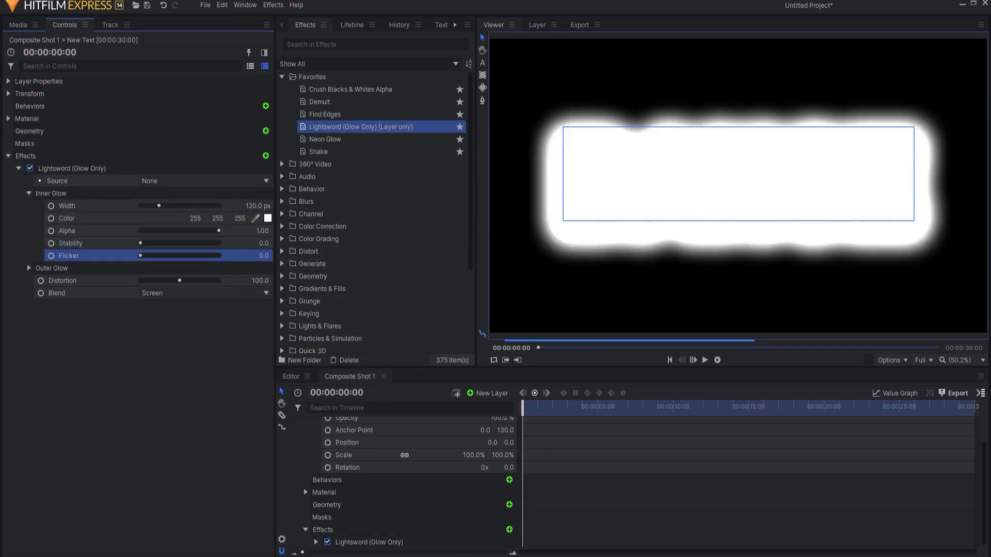
left_click(704, 360)
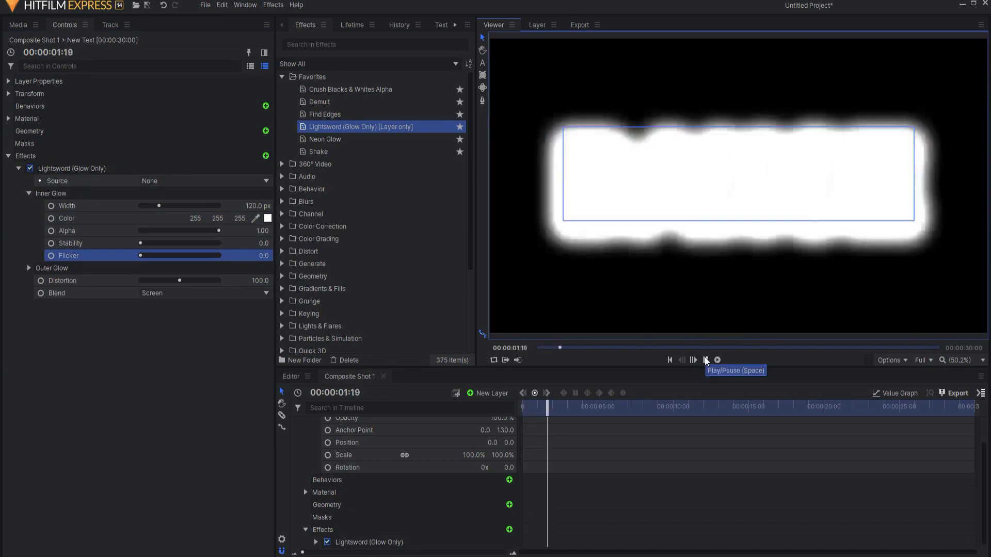
left_click(706, 360)
- Set the Inner Glow Width to 15 px and preview the thinner glow
left_click(255, 204)
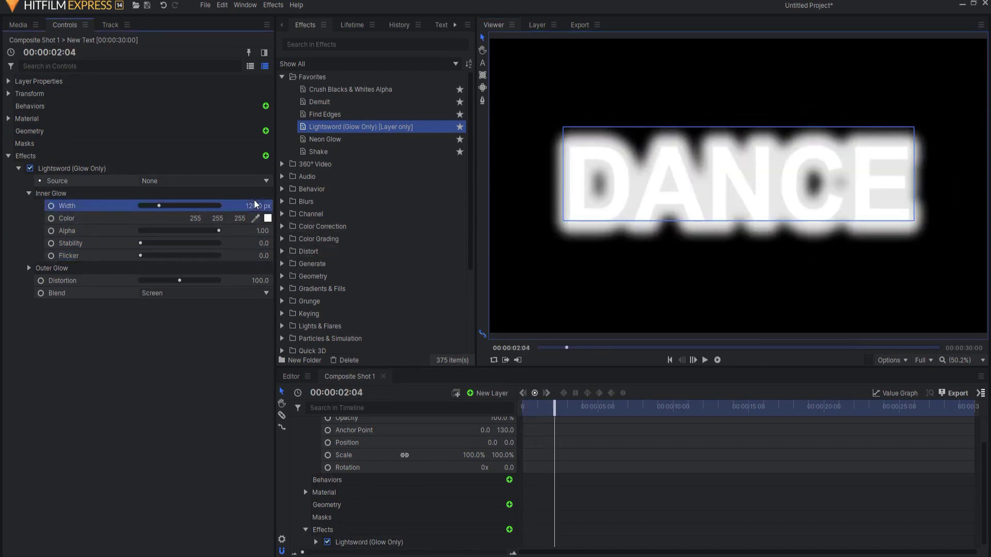
type("15")
key("Return")
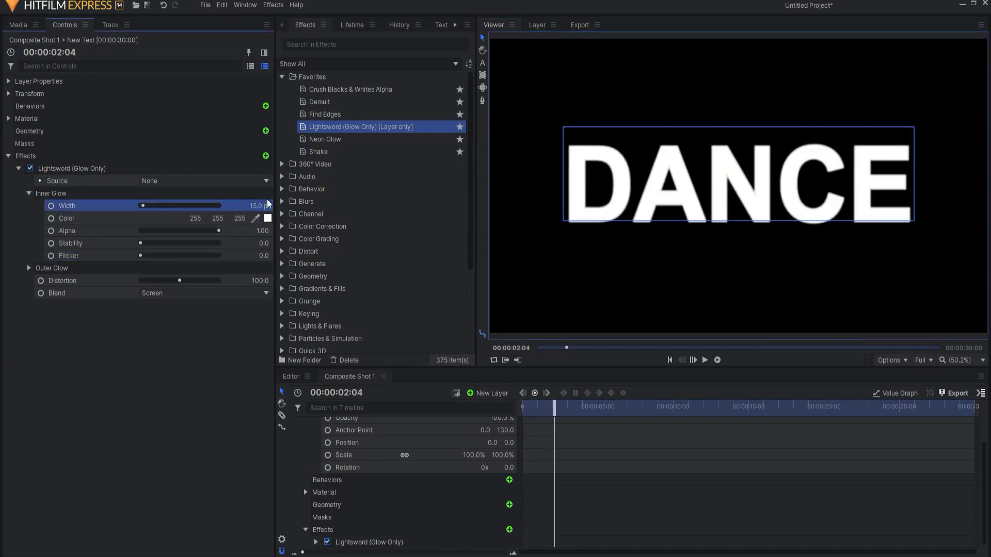
left_click(705, 360)
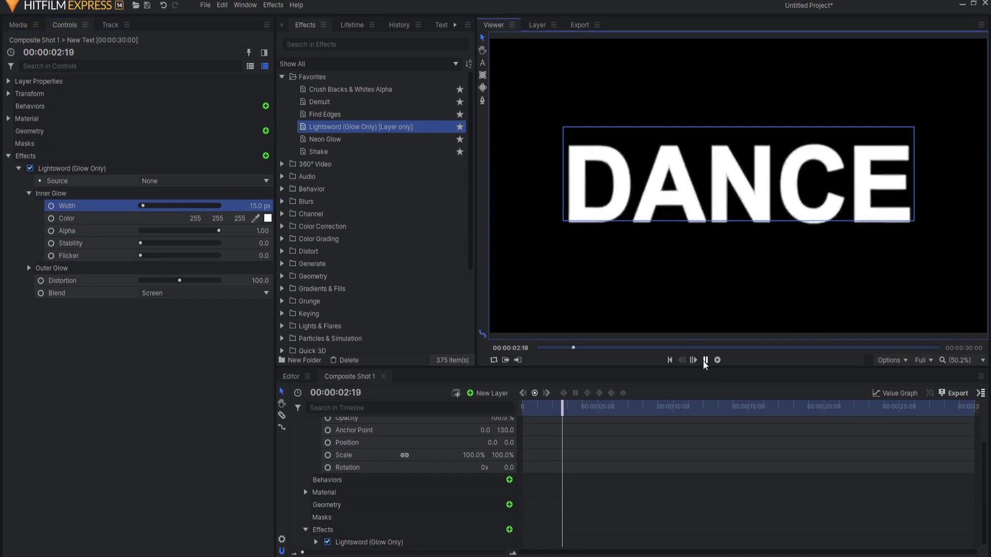
left_click(705, 361)
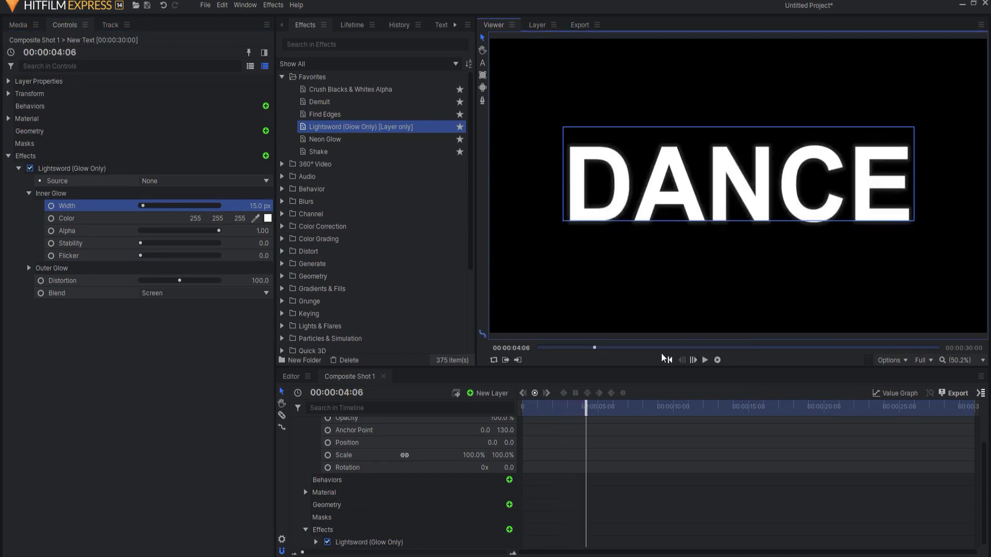
left_click(18, 168)
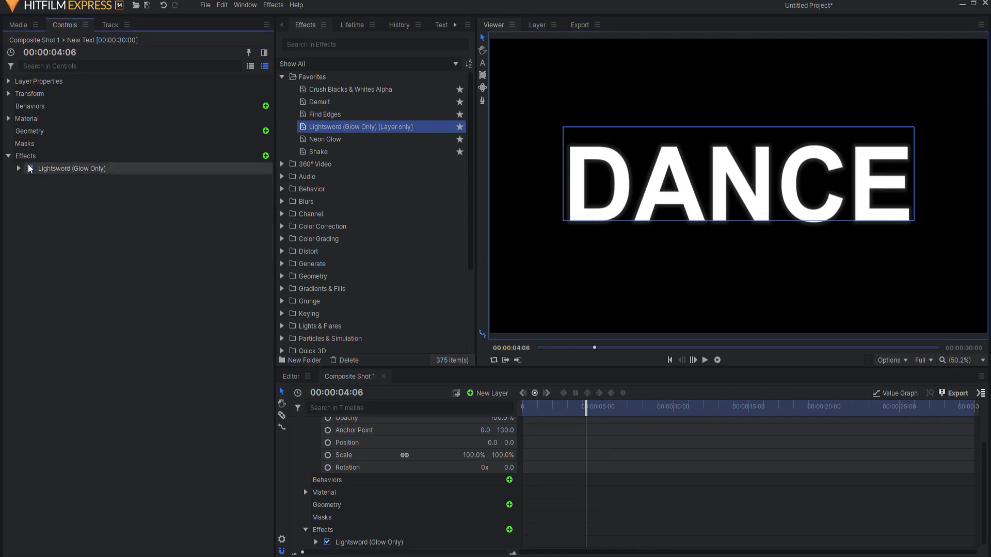
- Add Neon Glow to the DANCE layer with Intensity 1.0 and Expansion 0, previewing the result
left_click(318, 139)
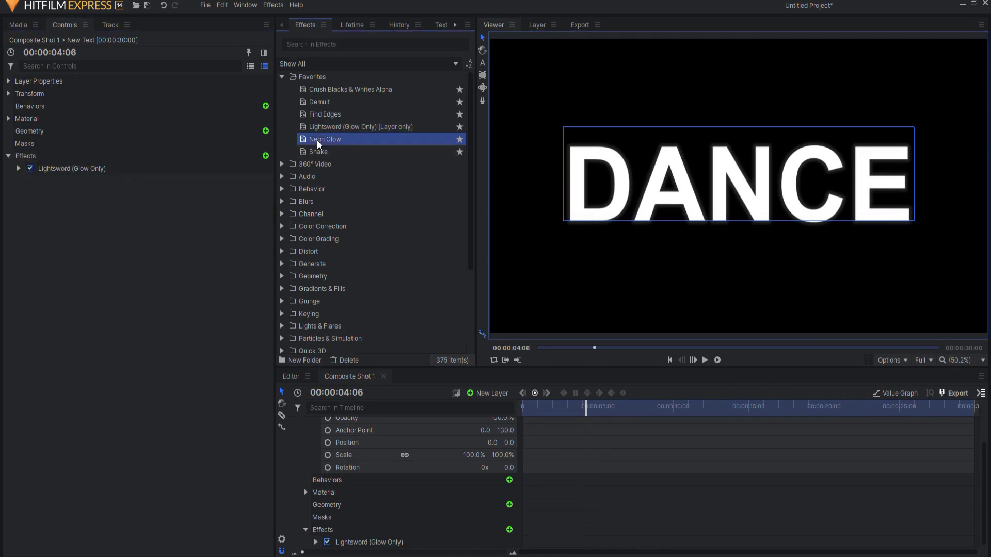
left_click_drag(61, 178, 62, 178)
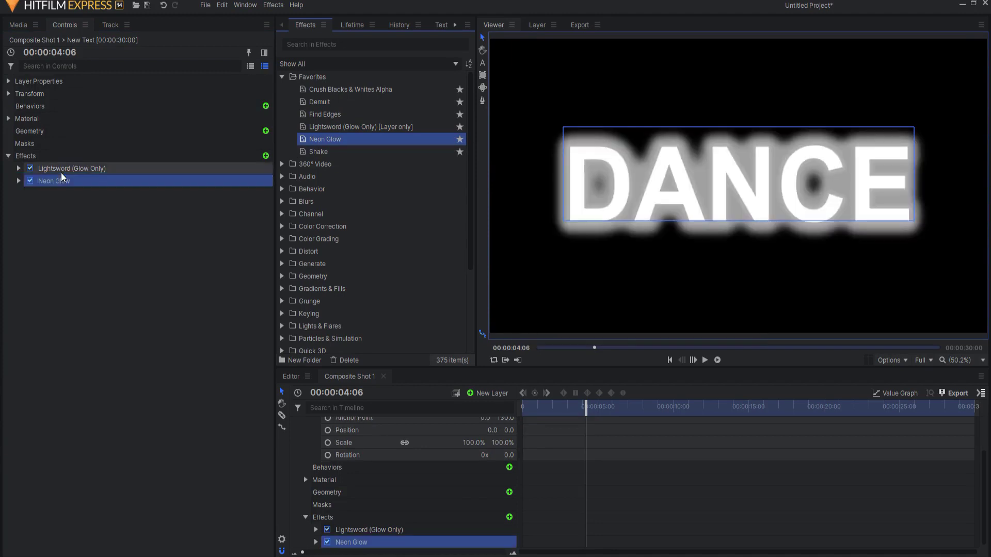
left_click(19, 181)
left_click_drag(203, 193, 219, 193)
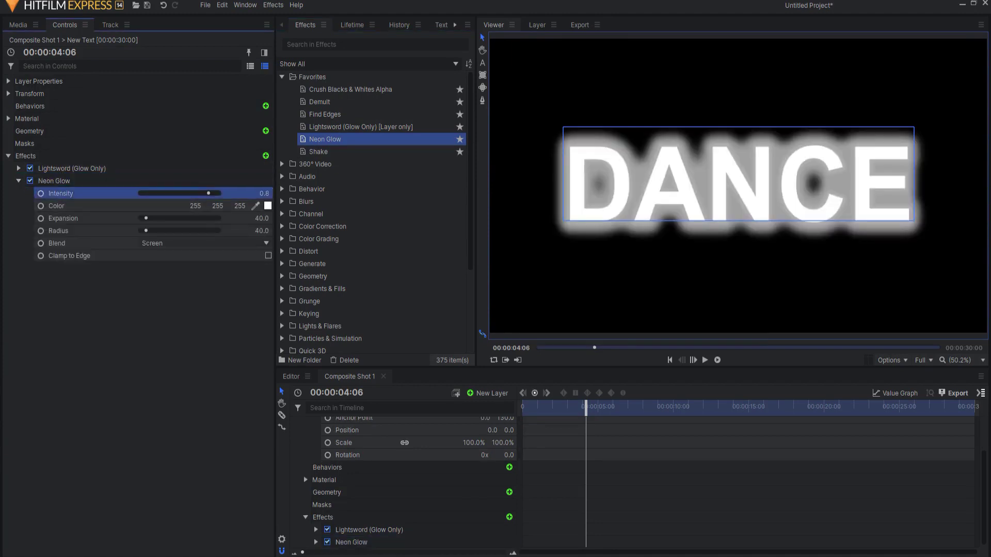
left_click(704, 360)
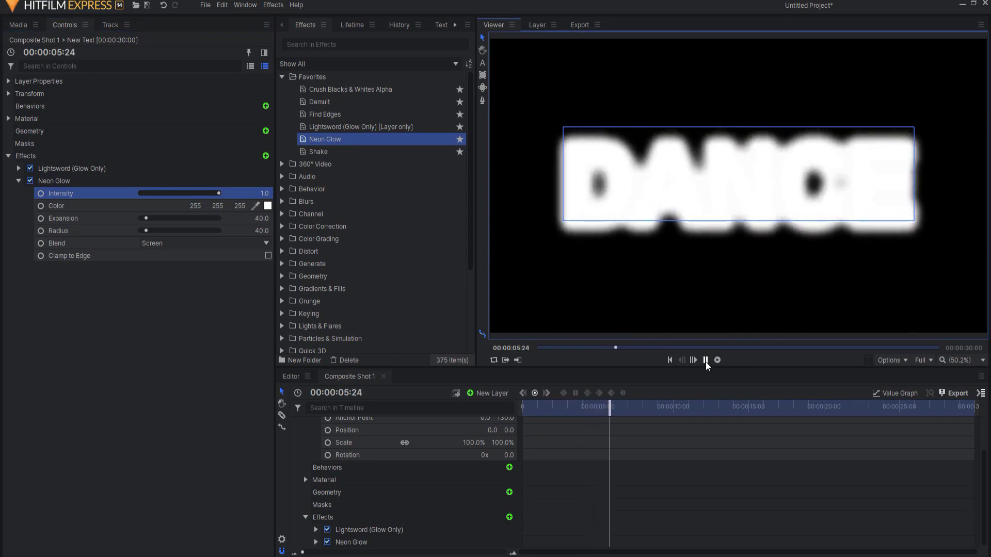
left_click(705, 360)
mouse_move(146, 218)
left_mouse_down()
mouse_move(136, 219)
mouse_move(135, 231)
left_mouse_up()
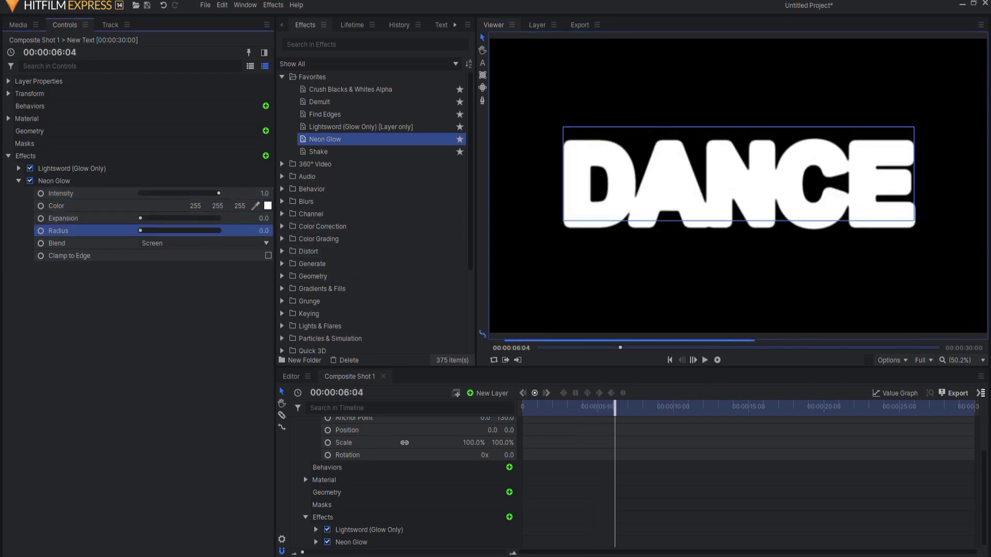
left_click(705, 361)
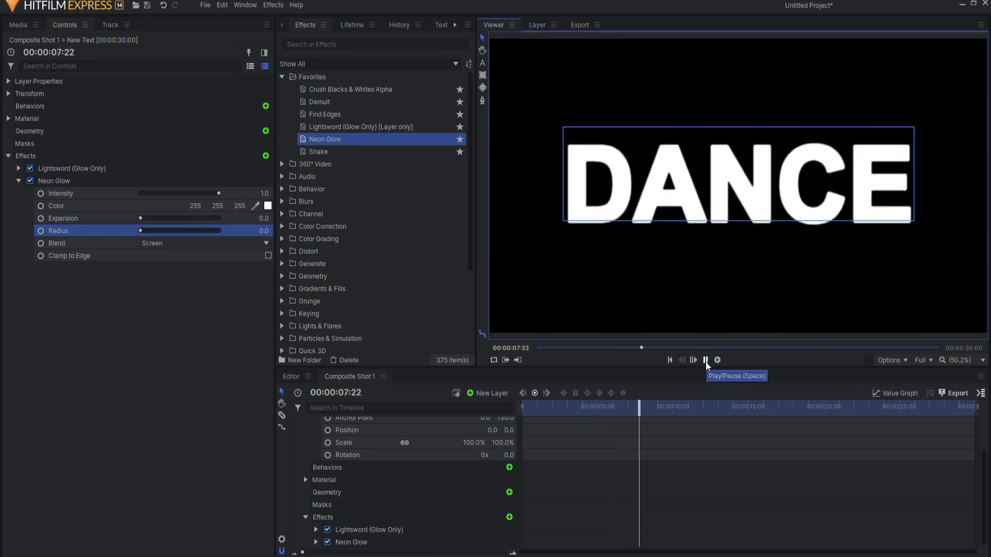
left_click(705, 360)
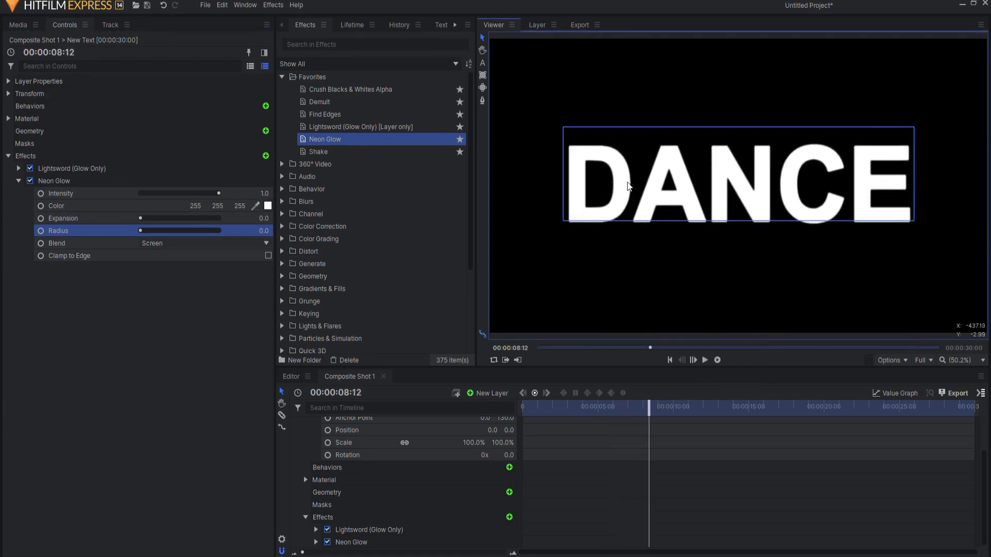
- Add Find Edges below Neon Glow, preview, and toggle Neon Glow off and on to compare
left_click(320, 116)
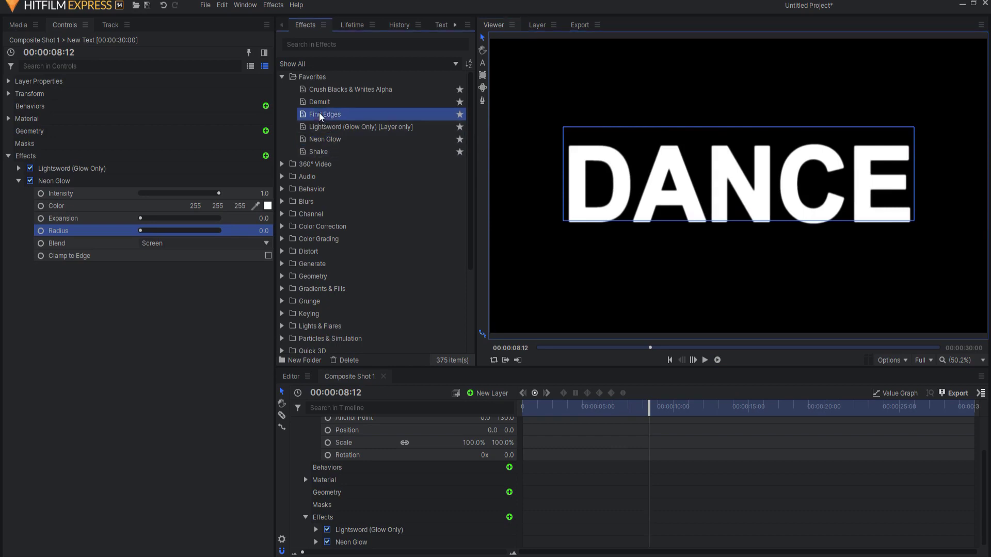
left_click_drag(321, 115, 141, 257)
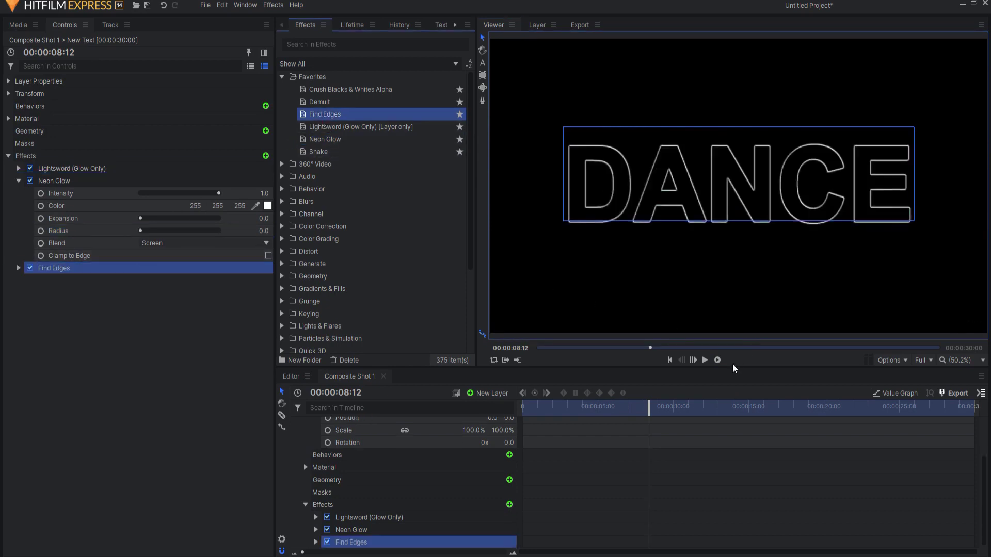
left_click(705, 361)
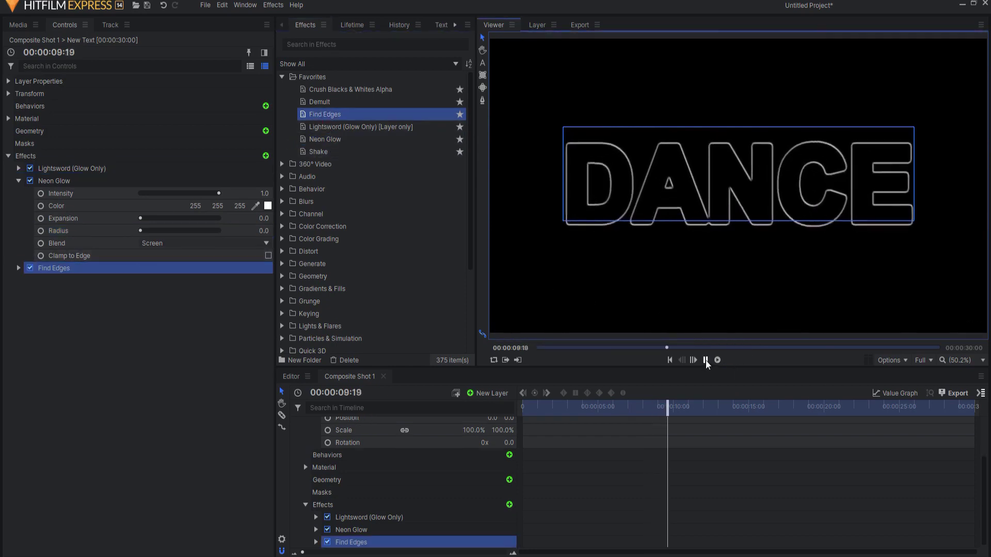
left_click(705, 360)
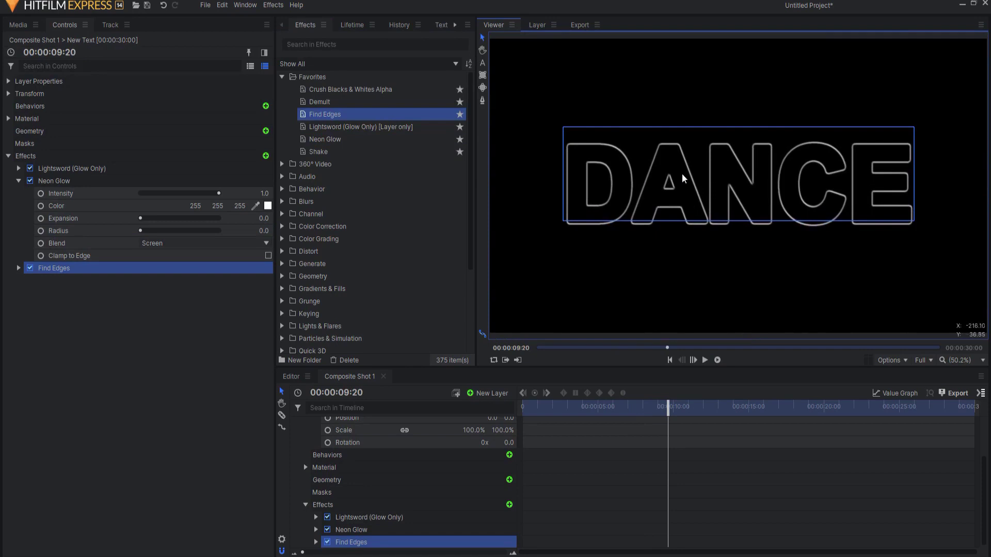
left_click(29, 181)
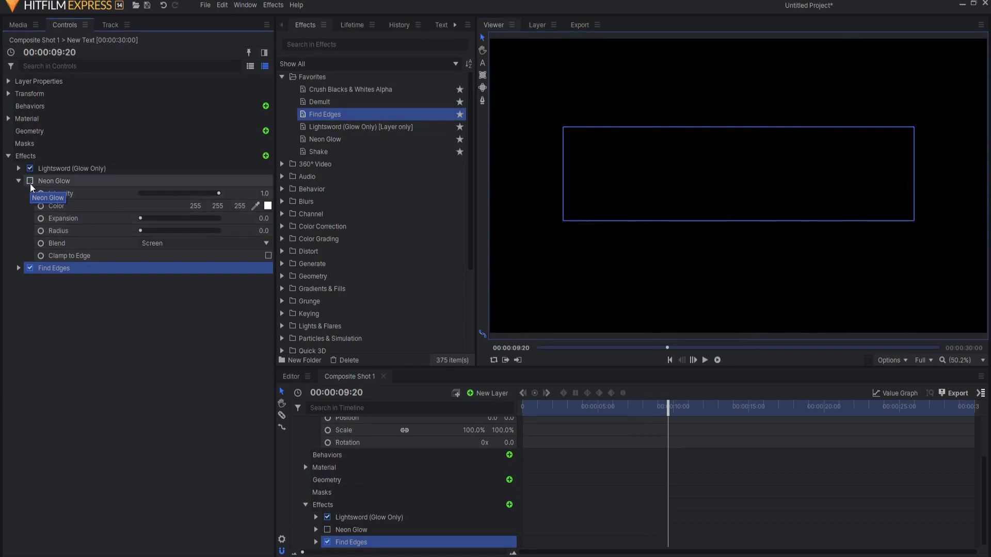
left_click(30, 181)
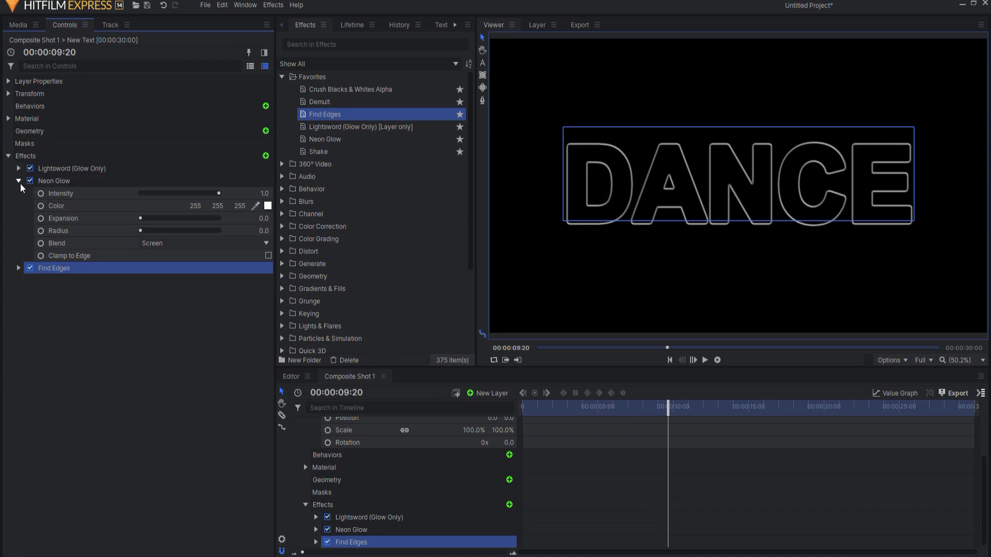
left_click(19, 181)
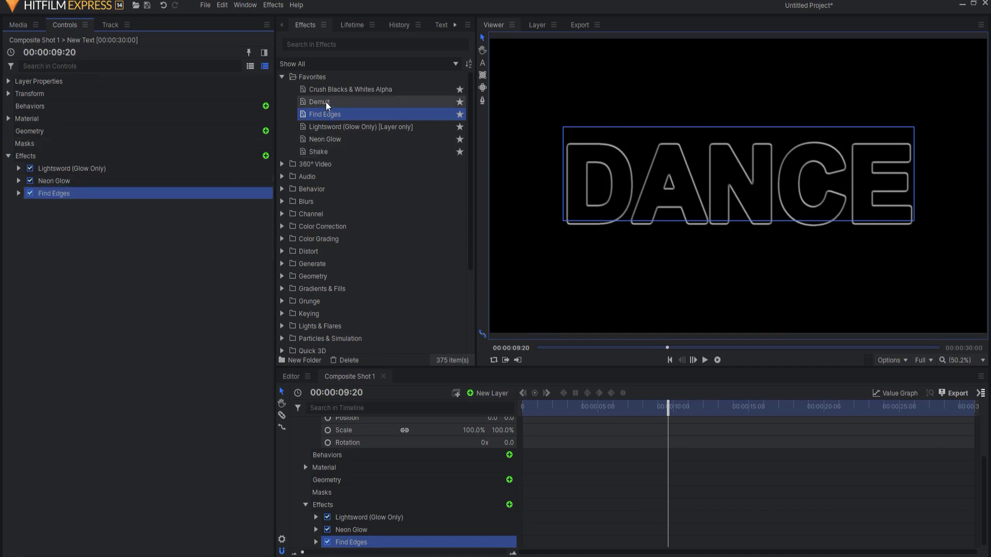
- Add Crush Blacks & Whites Alpha to the text layer with Opaque set to 0.01
left_click_drag(329, 91, 96, 206)
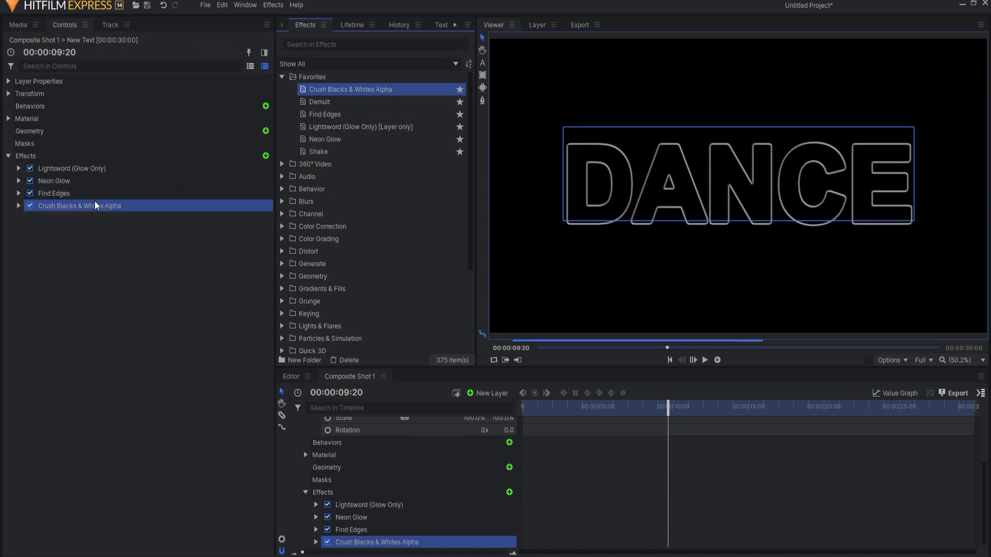
left_click(19, 205)
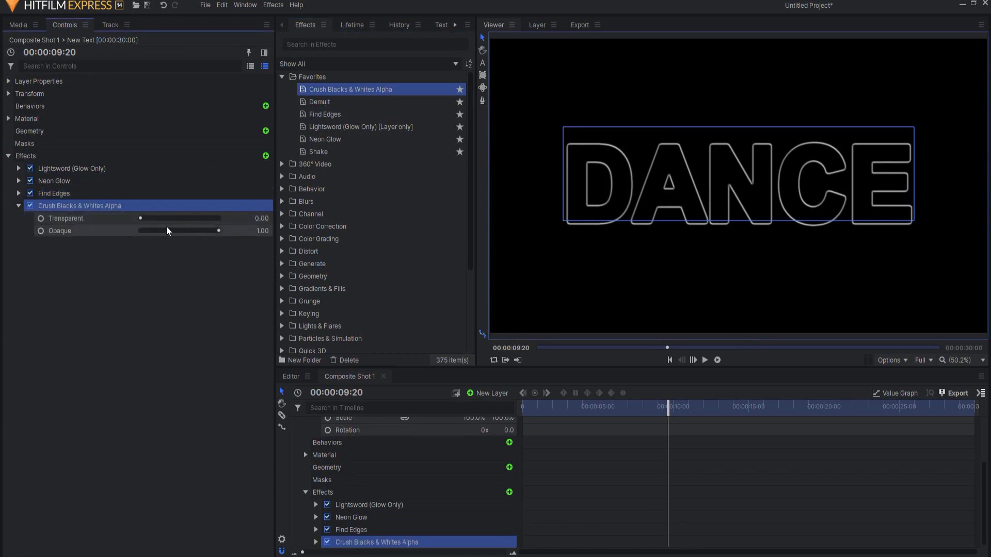
left_click(262, 230)
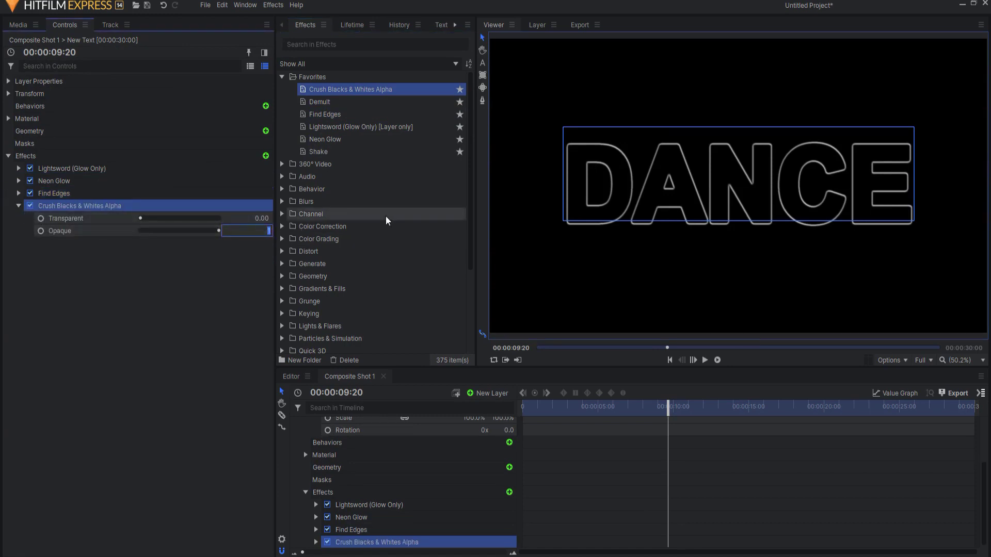
type(".01")
key("Return")
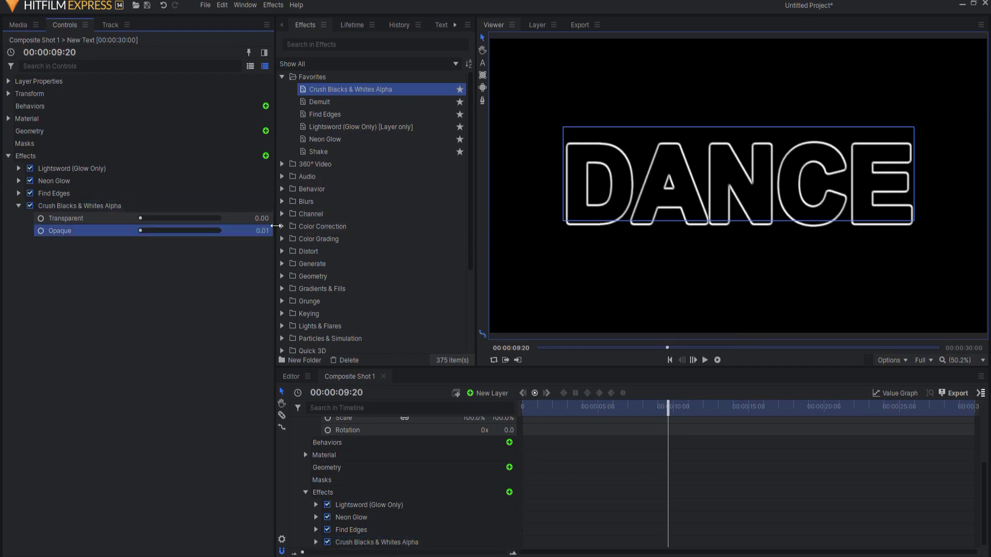
left_click(19, 205)
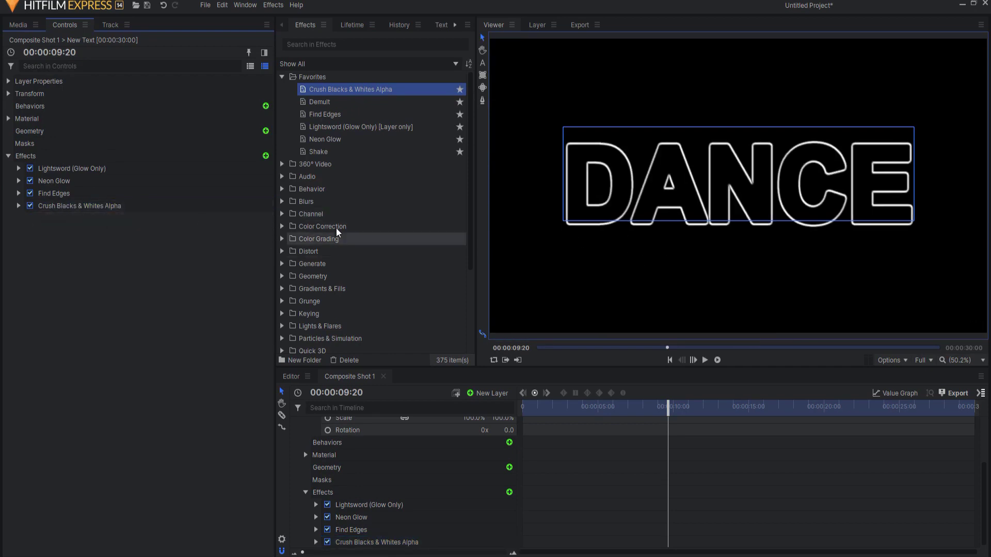
- Preview the transparent outlines and add the Shake effect to the text layer
mouse_move(89, 206)
left_mouse_down()
mouse_move(87, 190)
mouse_move(92, 210)
left_mouse_up()
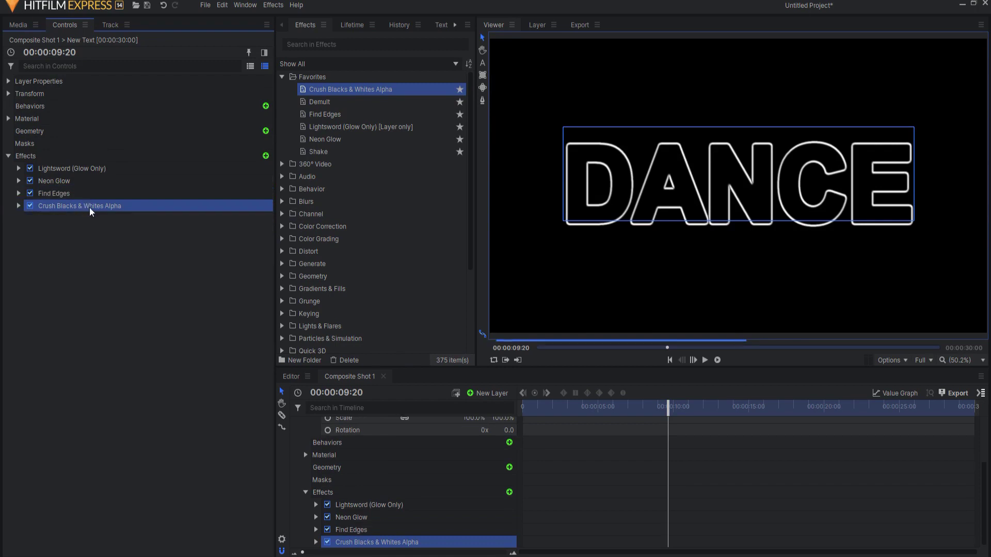
left_click(706, 361)
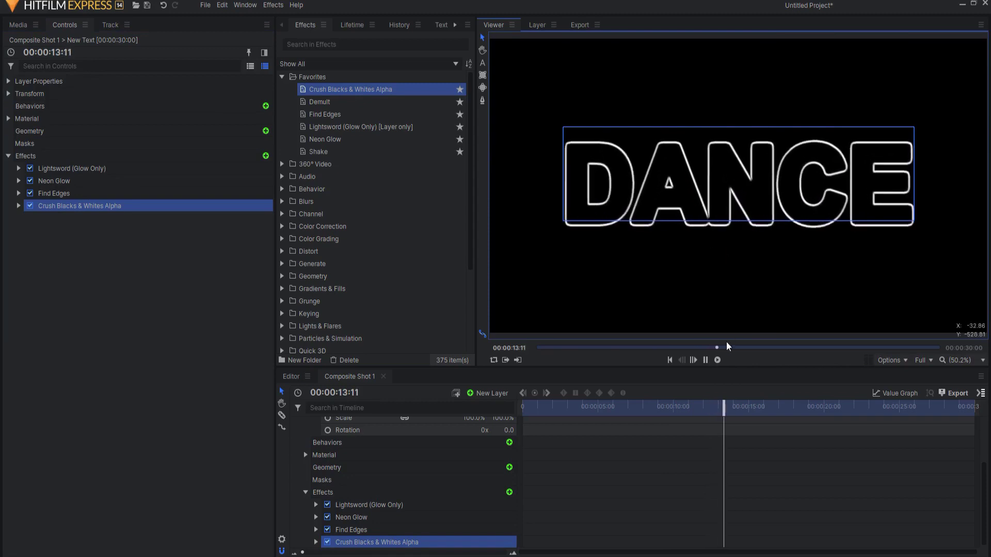
left_click(705, 359)
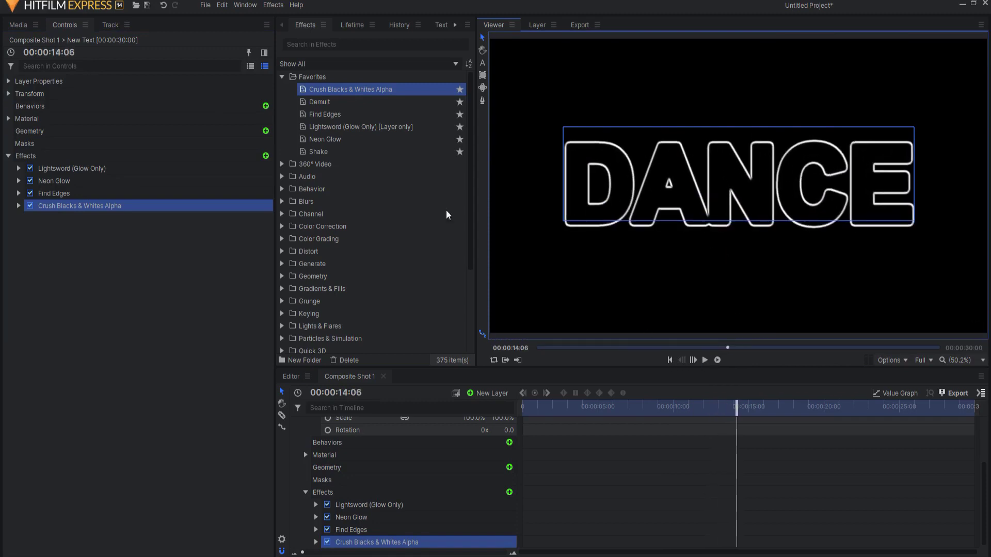
left_click_drag(443, 152, 32, 221)
- Set Shake Amount to 250 and Tilt Shake to 2.00, zeroing horizontal and vertical shake
left_click(705, 360)
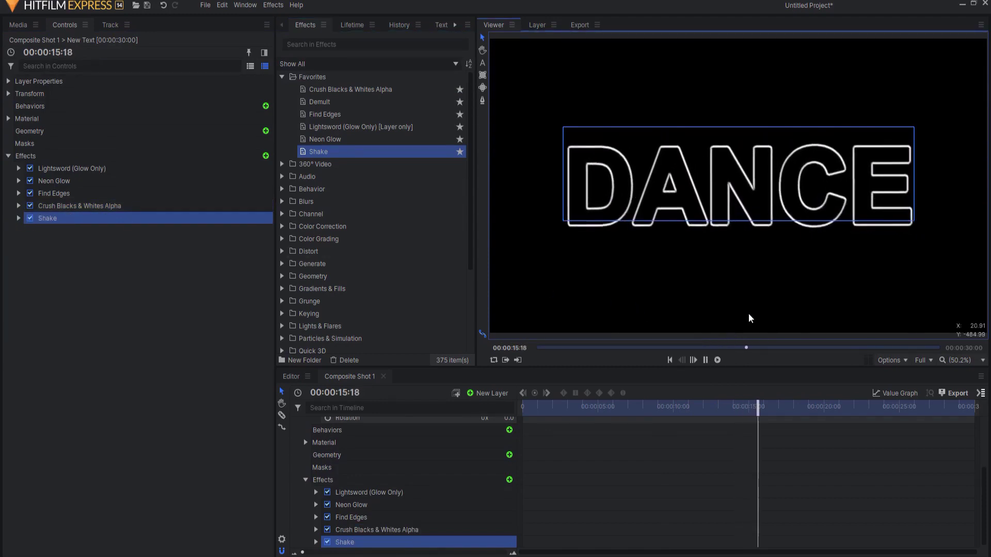
left_click(705, 360)
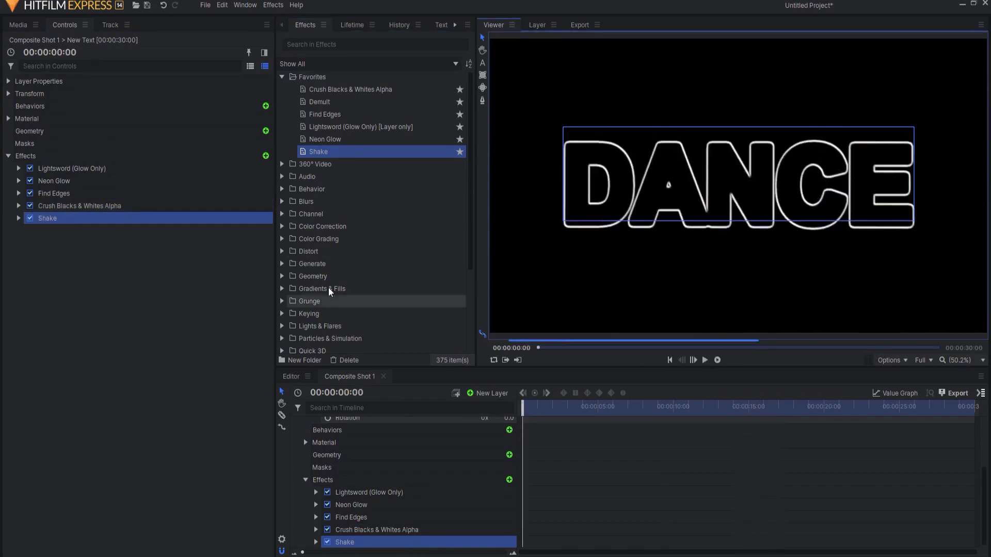
left_click(19, 221)
left_click(29, 293)
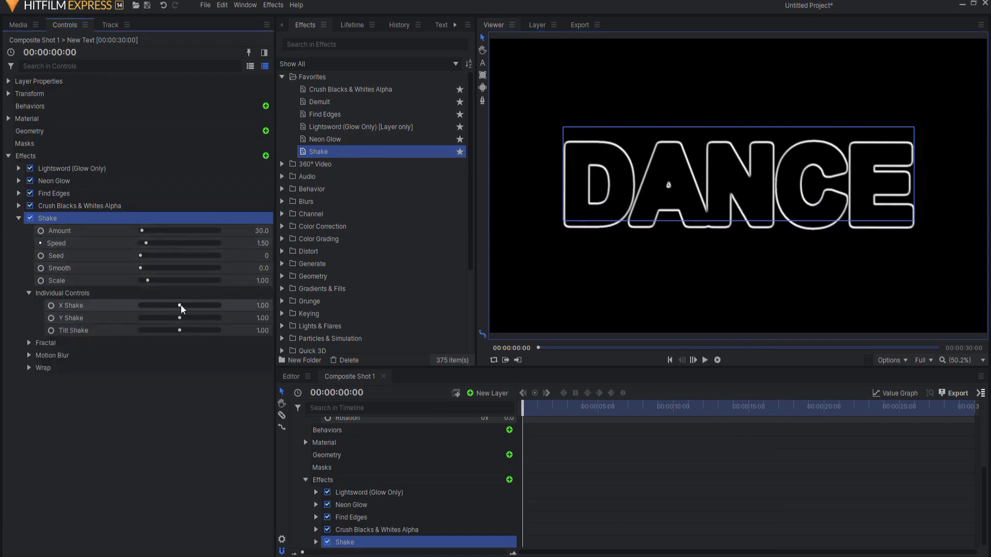
left_click_drag(180, 308, 117, 309)
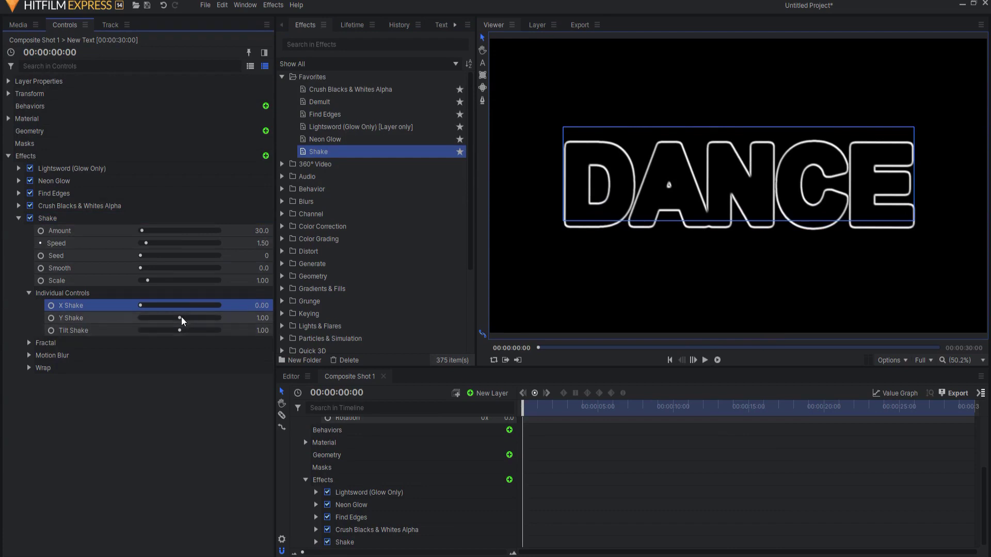
left_click_drag(181, 320, 110, 323)
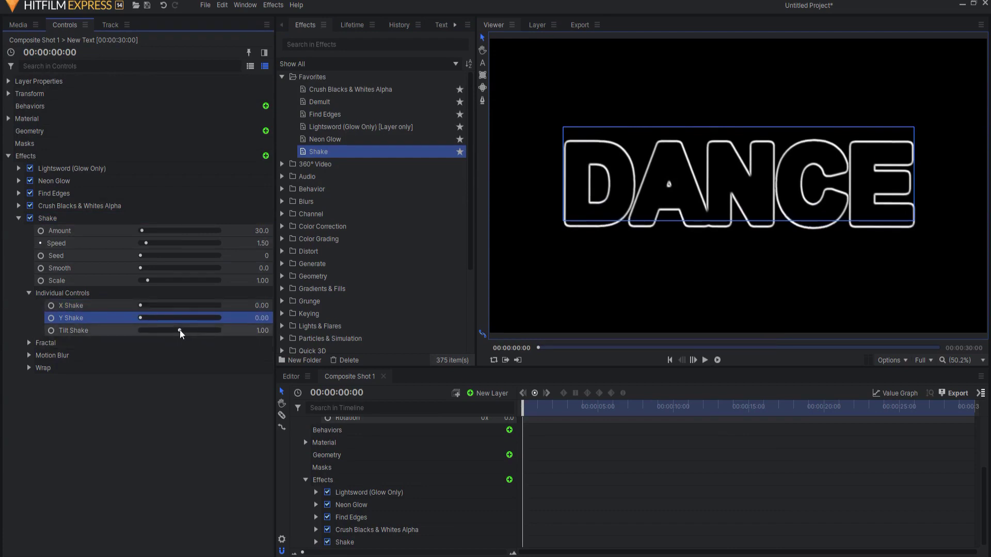
left_click_drag(179, 330, 247, 279)
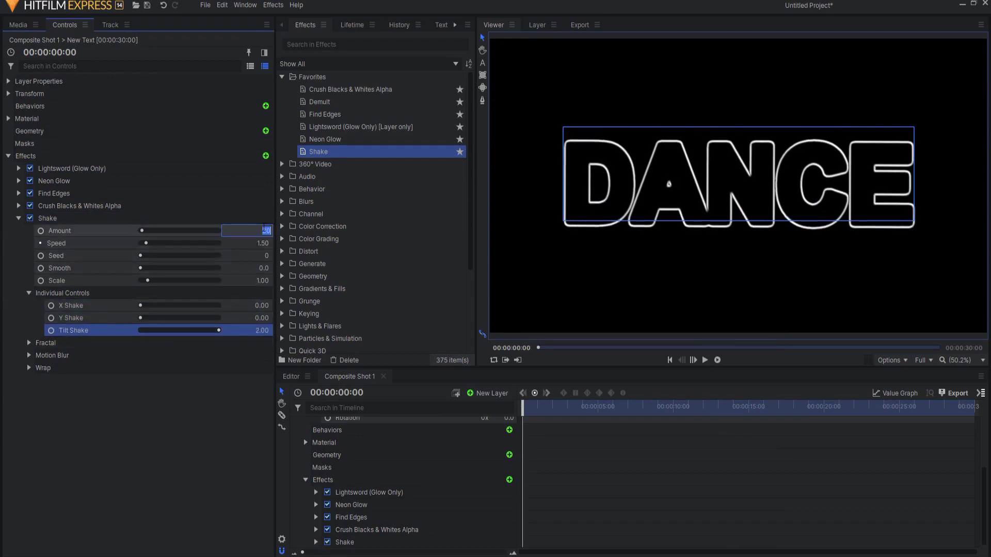
type("0")
key("Return")
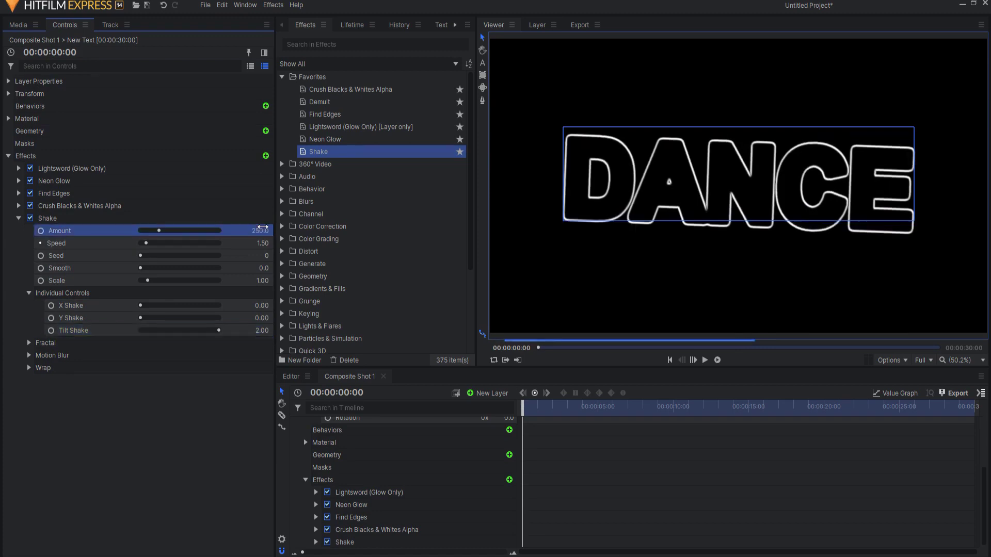
- Preview the shaking DANCE from frame 0, then select the DANCE text layer
left_click(704, 360)
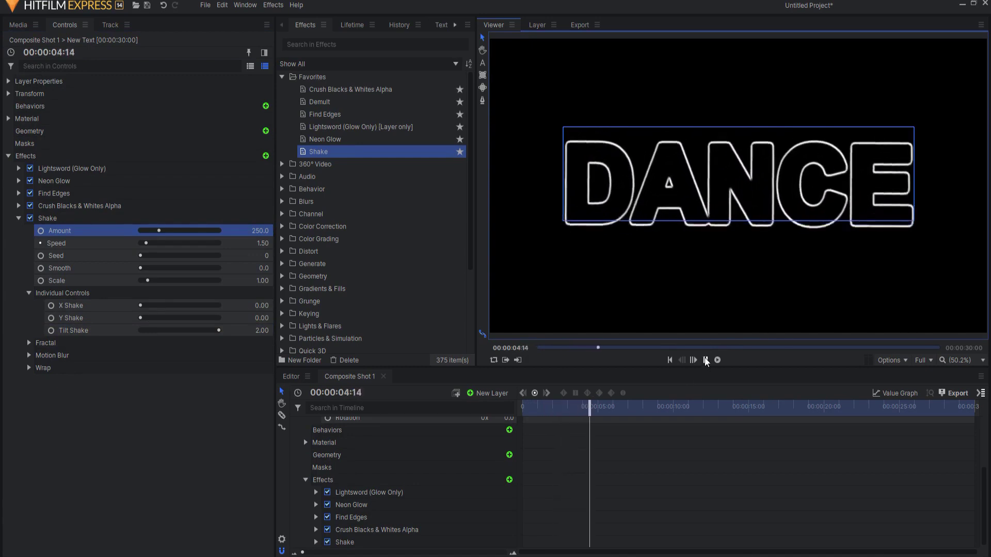
left_click(705, 360)
scroll(305, 436, "up", 3)
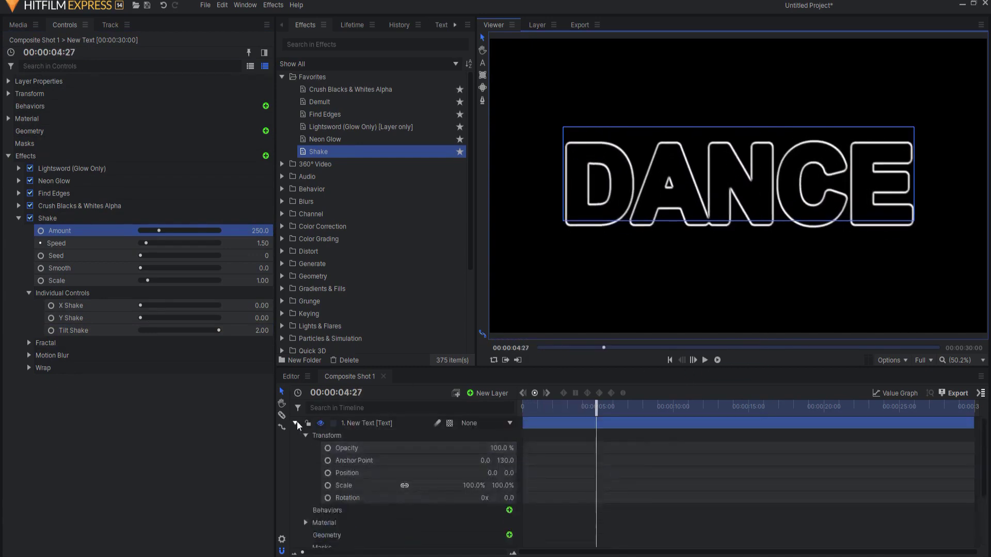
left_click(295, 423)
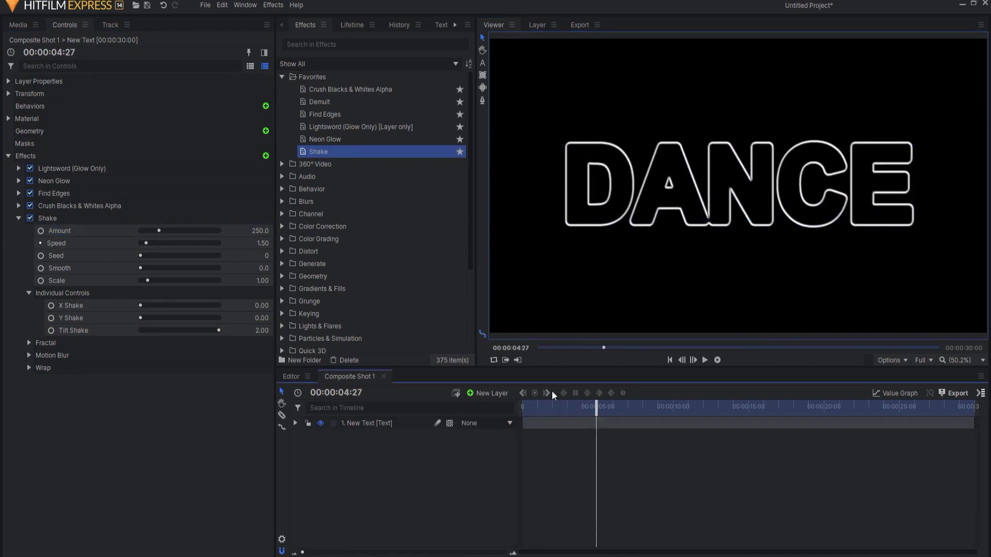
left_click(670, 360)
left_click(704, 360)
left_click(705, 360)
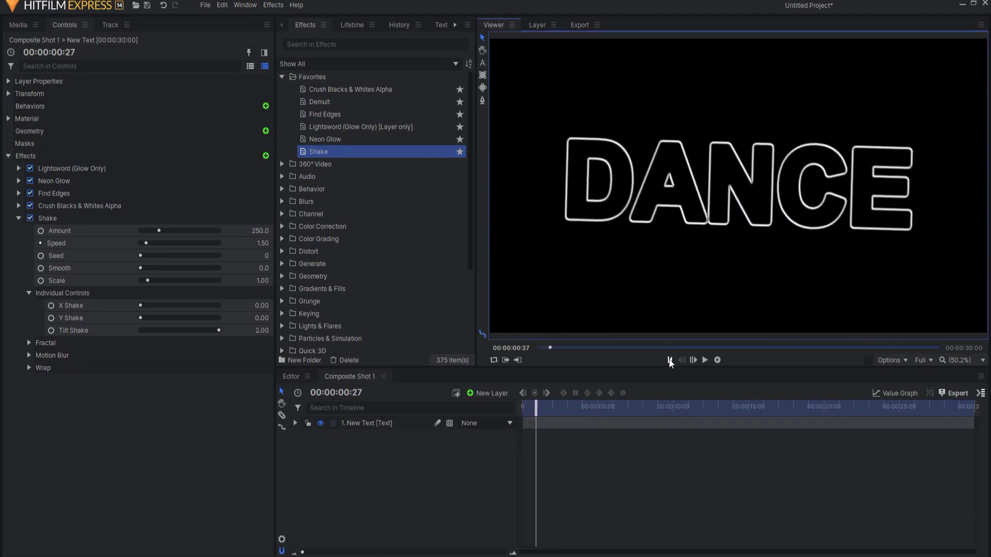
left_click(669, 361)
left_click(364, 424)
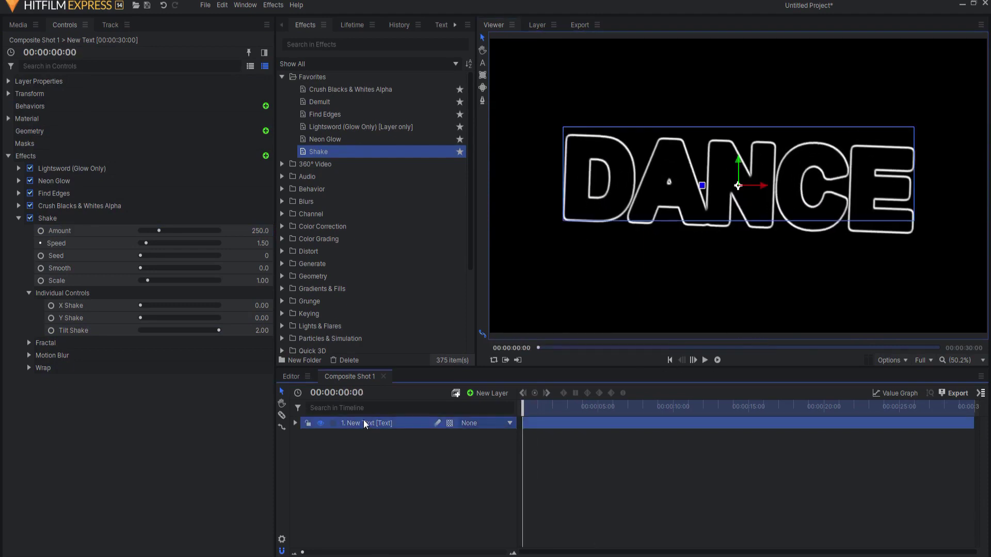
left_click(482, 63)
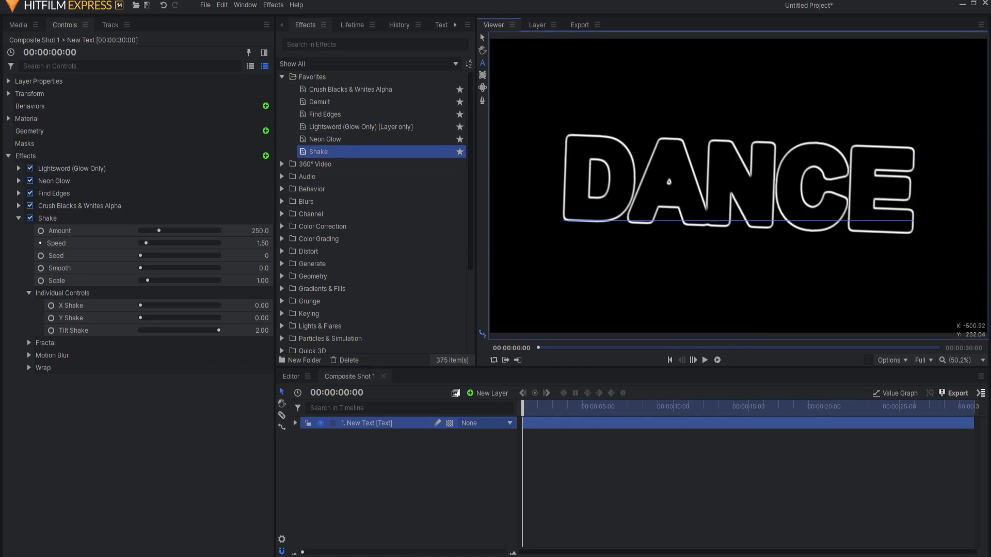
- Trim the text to D and duplicate the letter layer for the remaining letters
key("BackSpace")
key("BackSpace")
key("BackSpace")
key("BackSpace")
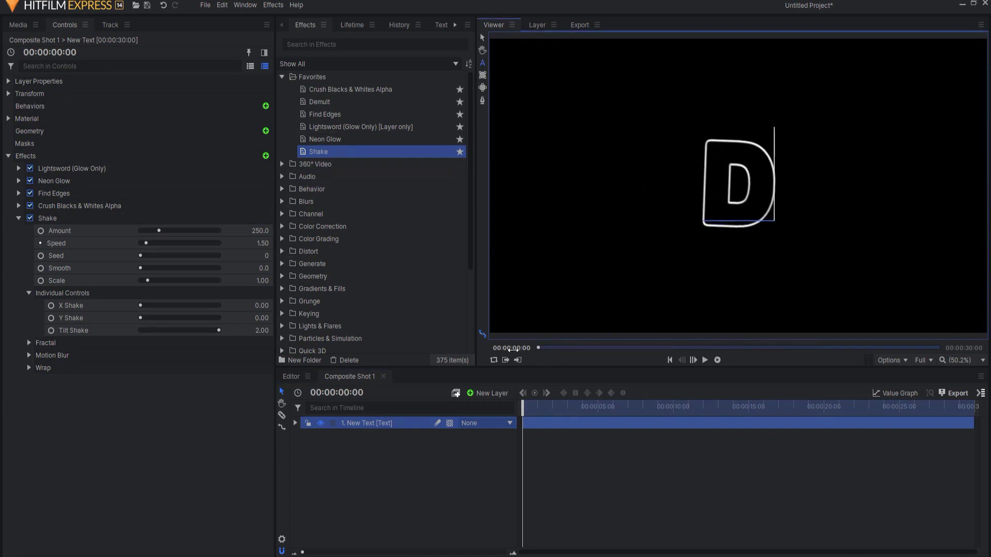
key("ctrl+d")
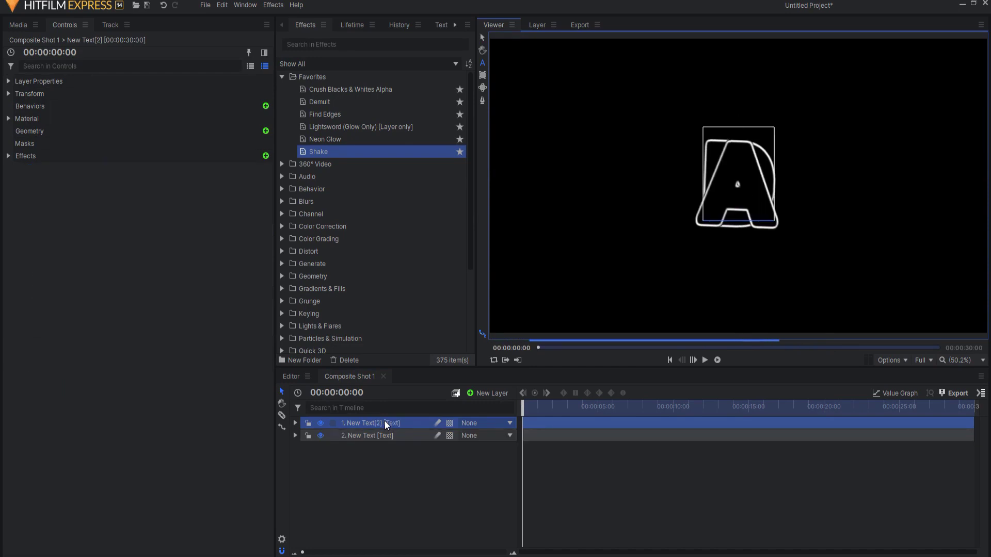
key("ctrl+d")
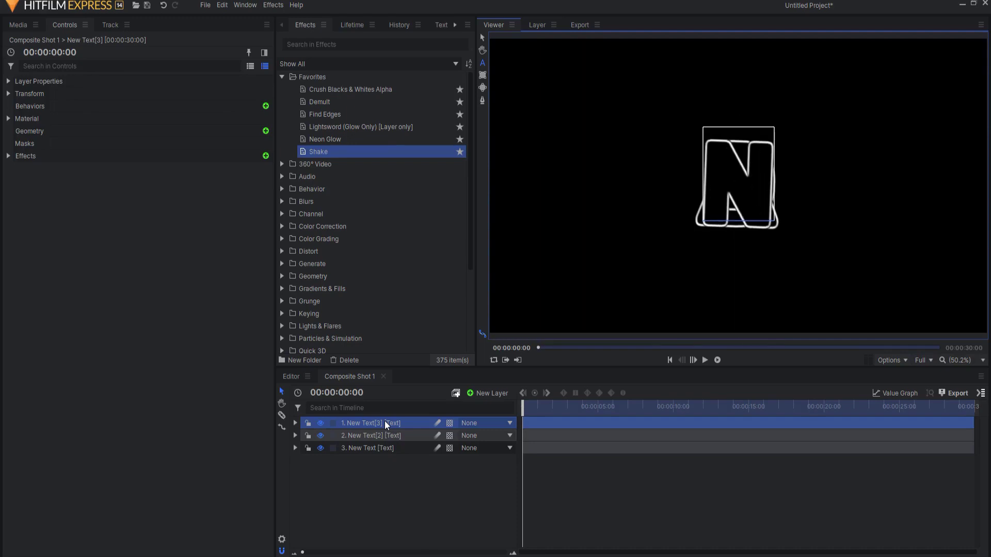
key("ctrl+d")
key("ctrl+d")
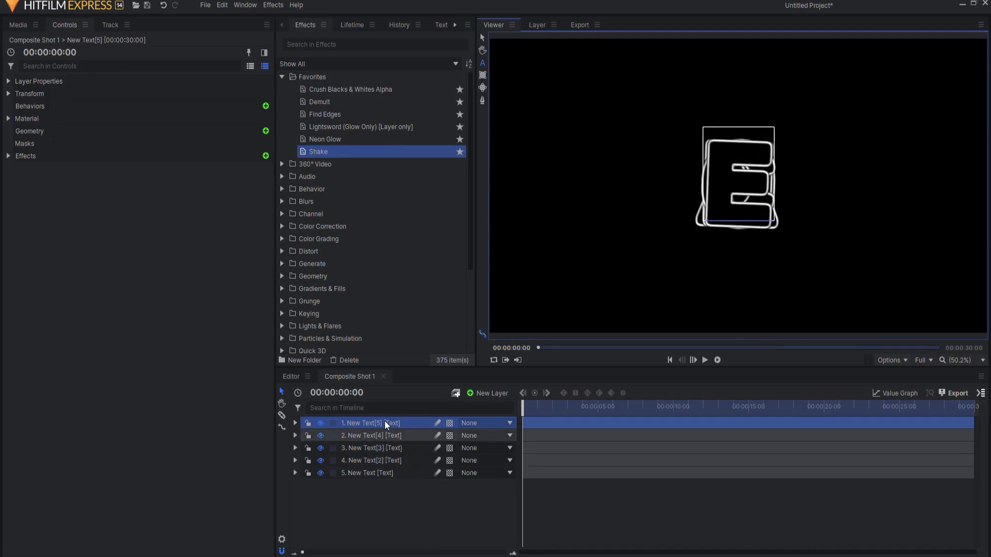
- Move the E, C, A and D layers along X so the letters spell DANCE
left_click(482, 38)
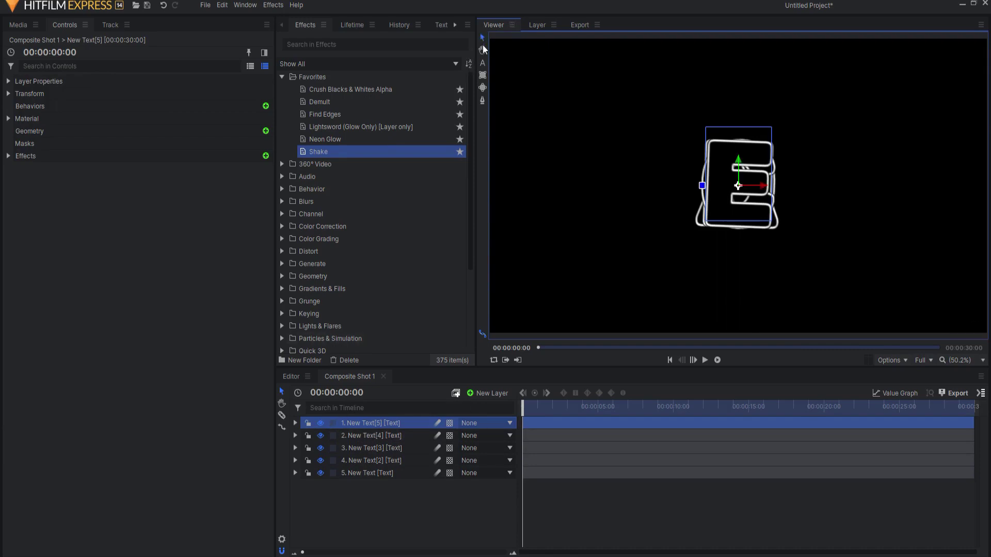
left_click_drag(761, 190, 899, 180)
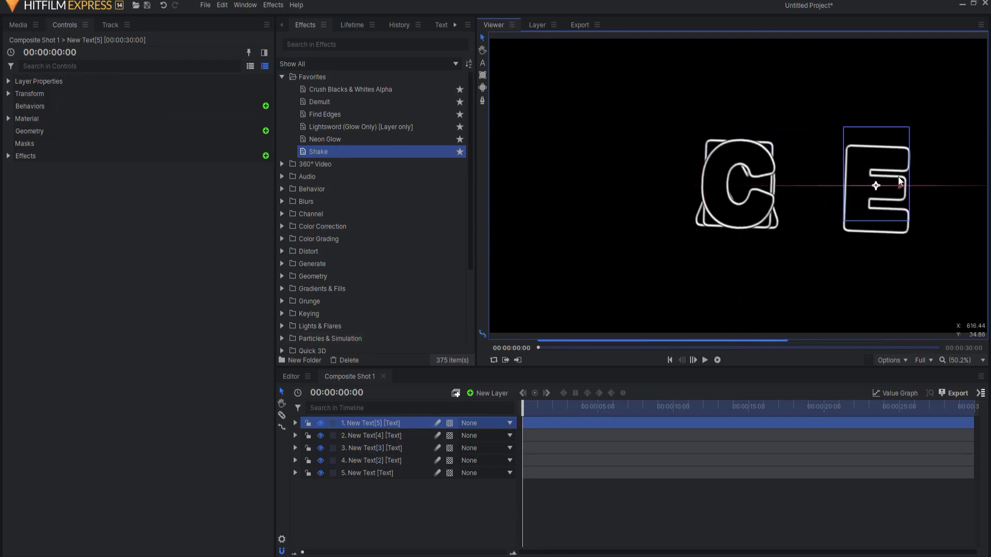
left_click(384, 434)
left_click_drag(762, 188, 839, 184)
left_click(866, 207)
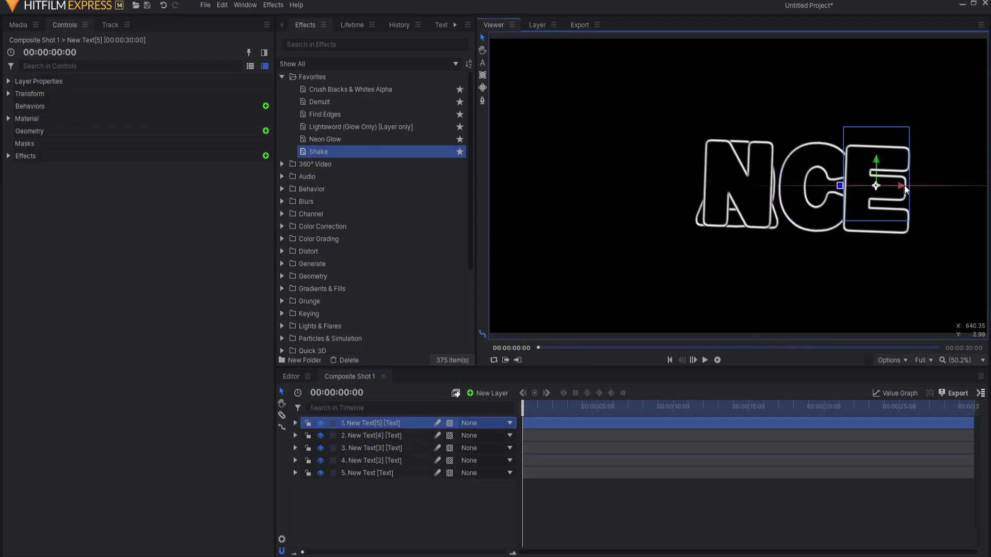
left_click_drag(902, 190, 920, 188)
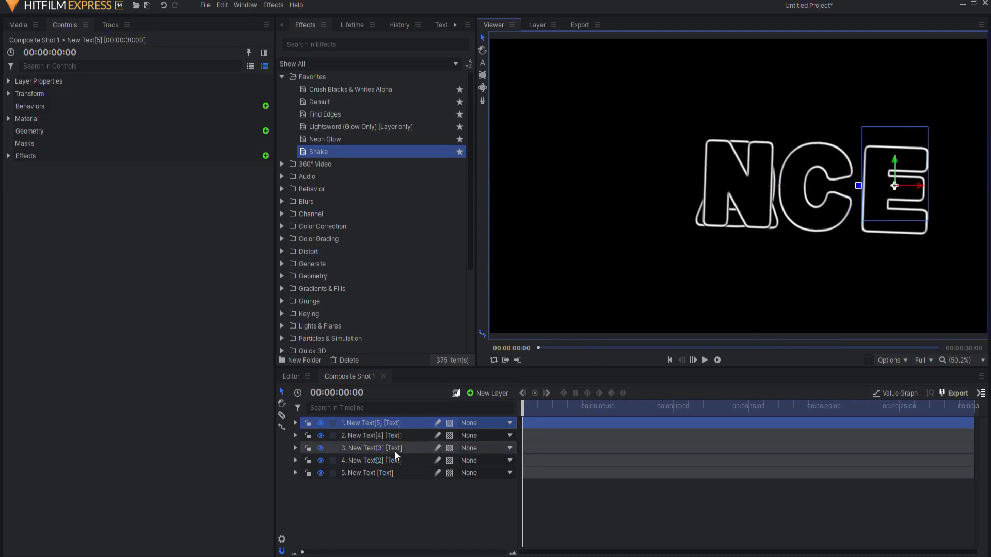
left_click(382, 460)
left_click_drag(763, 187, 680, 193)
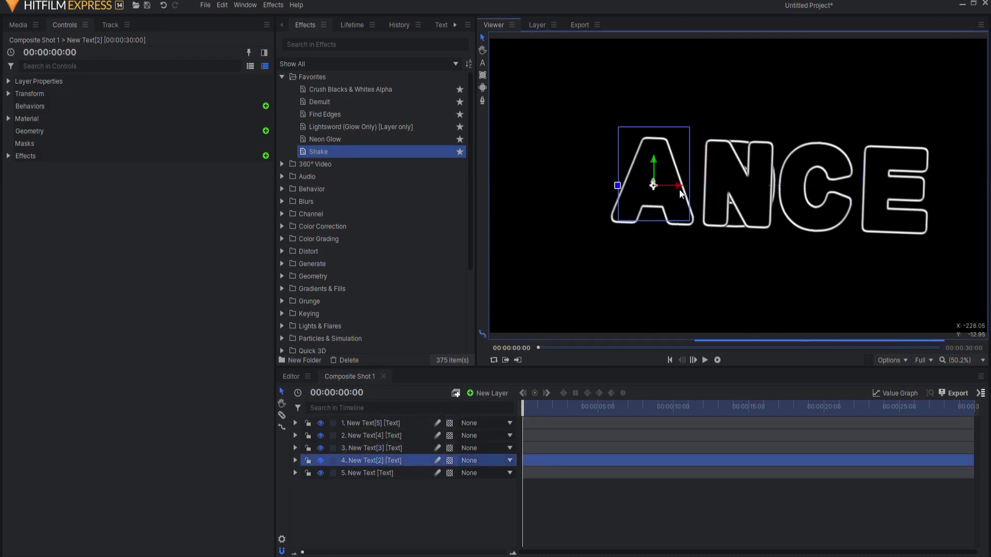
left_click(389, 474)
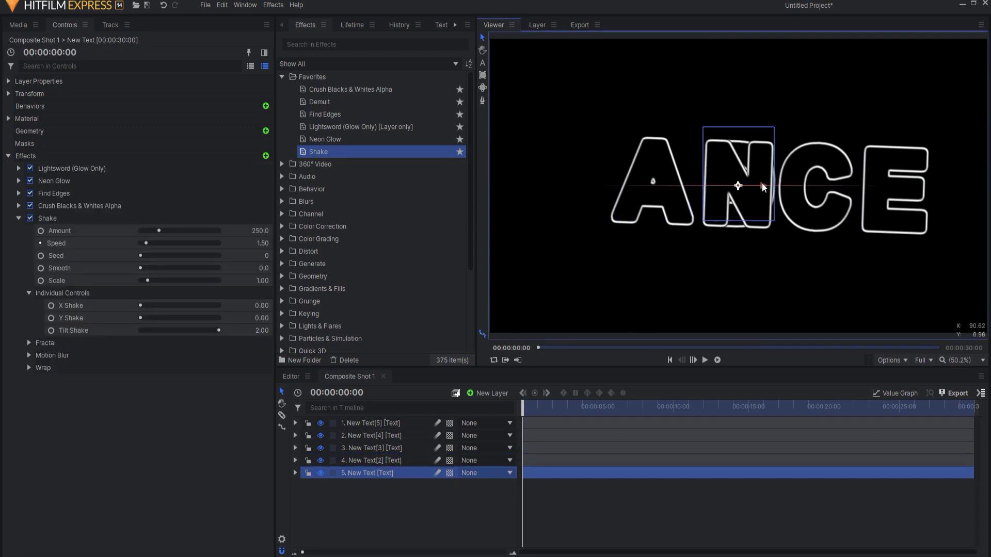
left_click_drag(762, 184, 591, 187)
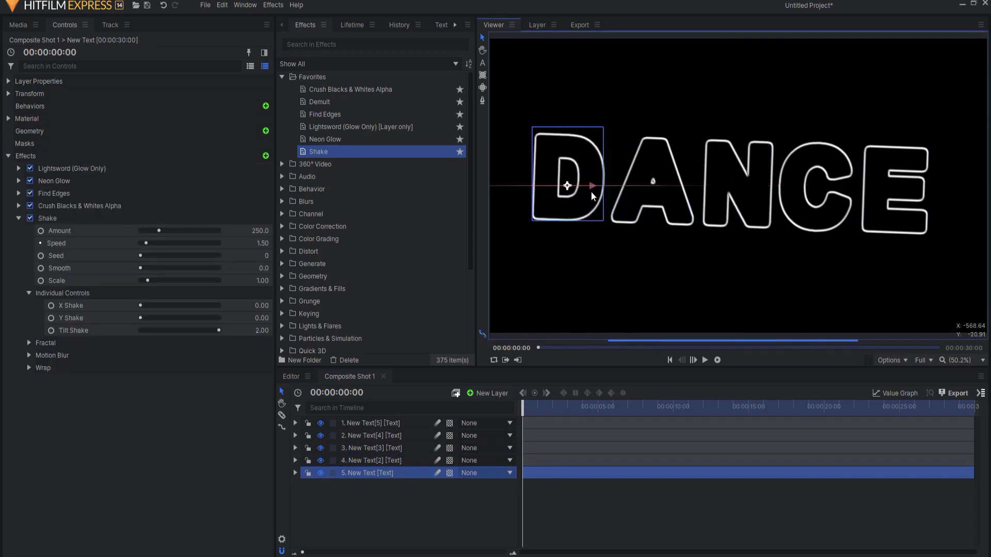
left_click(705, 360)
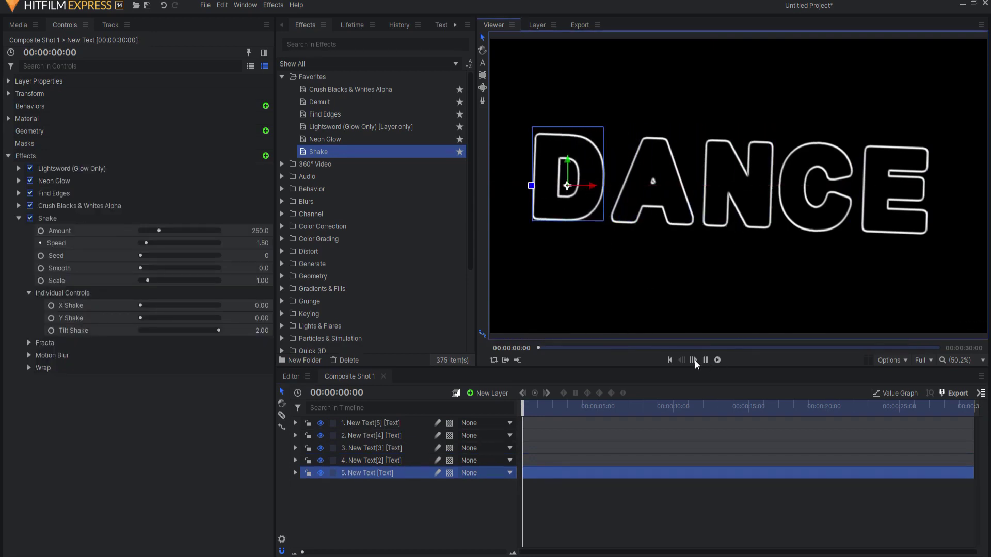
- Stop playback and select the 'seed' text in the timeline search filter
left_click(463, 513)
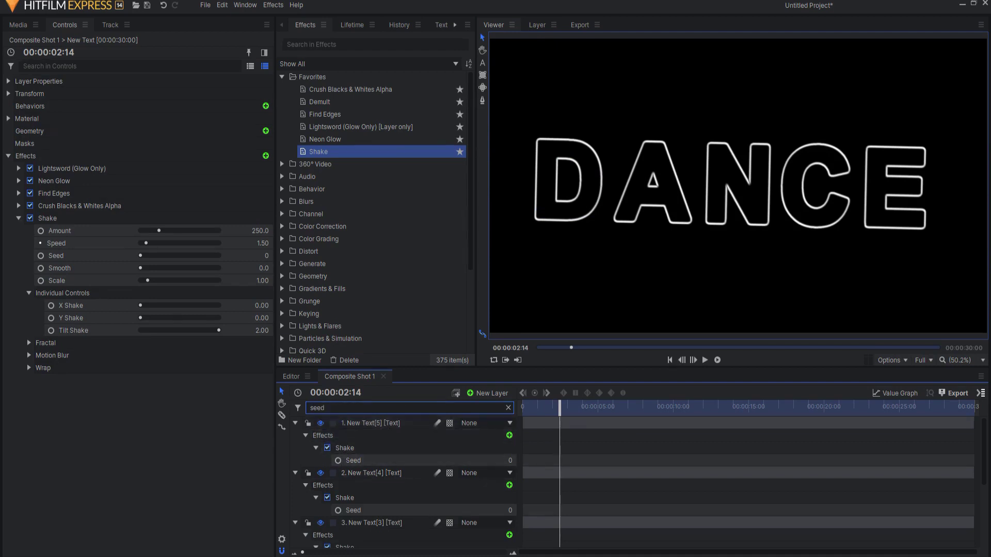
left_click_drag(326, 408, 316, 408)
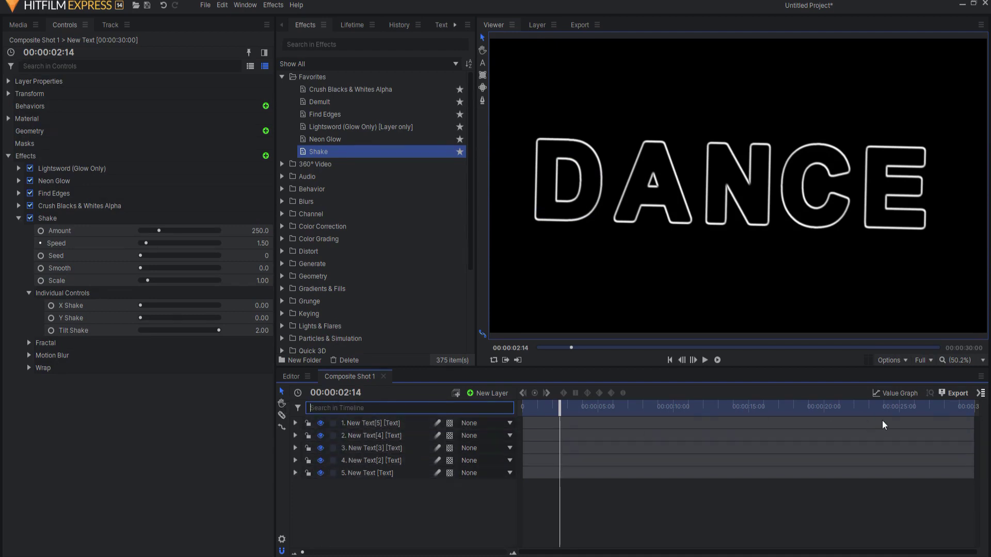
- Shorten the E, C, N and A layers, then extend E, C and N back to the composite end
left_click_drag(925, 420, 577, 420)
left_click_drag(865, 434, 683, 441)
left_click_drag(853, 445, 678, 452)
left_click_drag(917, 459, 794, 458)
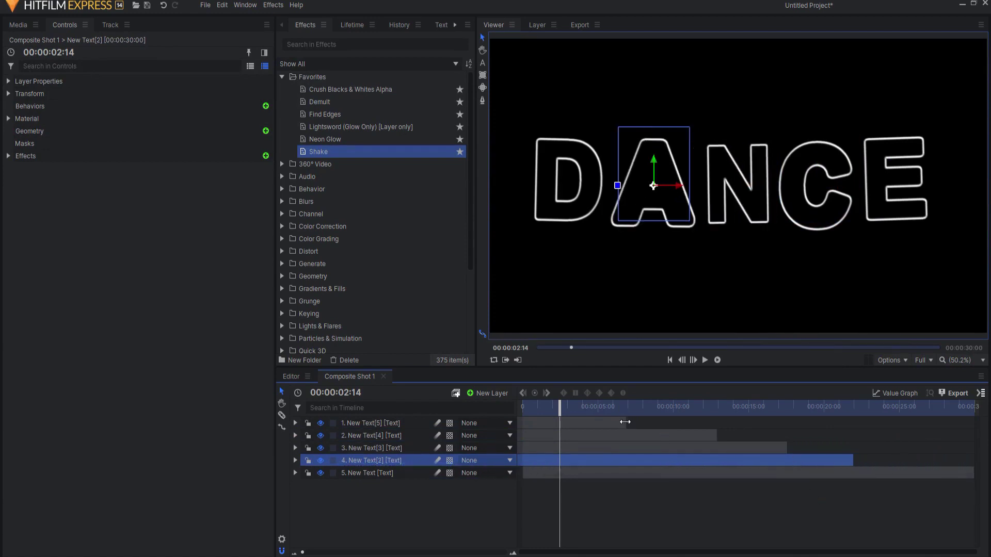
left_click_drag(625, 422, 965, 425)
left_click_drag(720, 439, 940, 428)
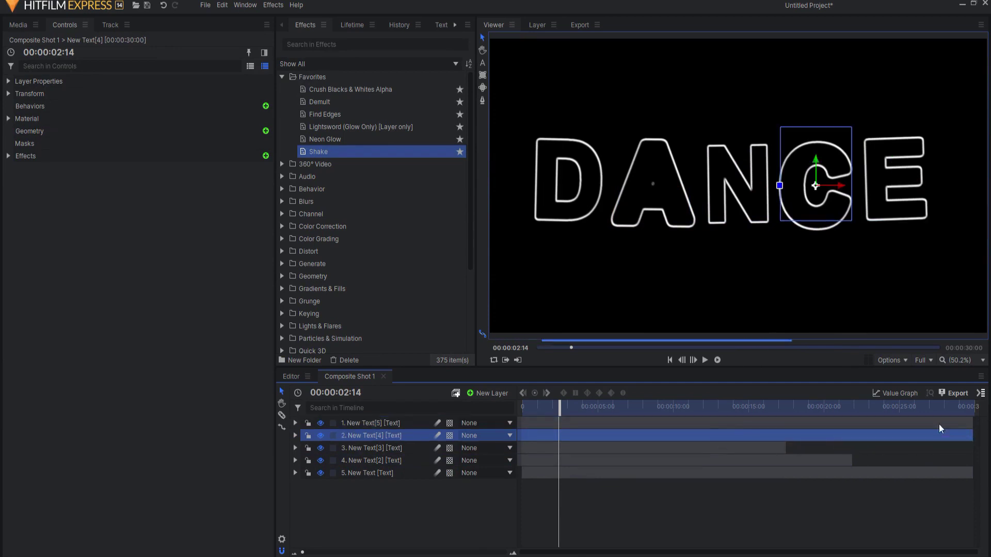
left_click_drag(784, 447, 973, 459)
- Play back the shot to check the letters shake out of sync
left_click(706, 360)
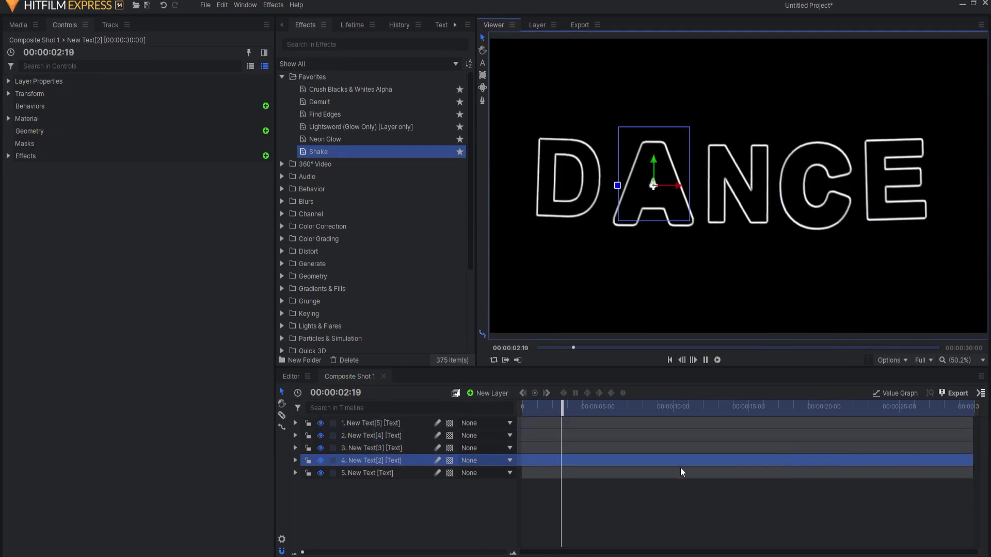
left_click(419, 531)
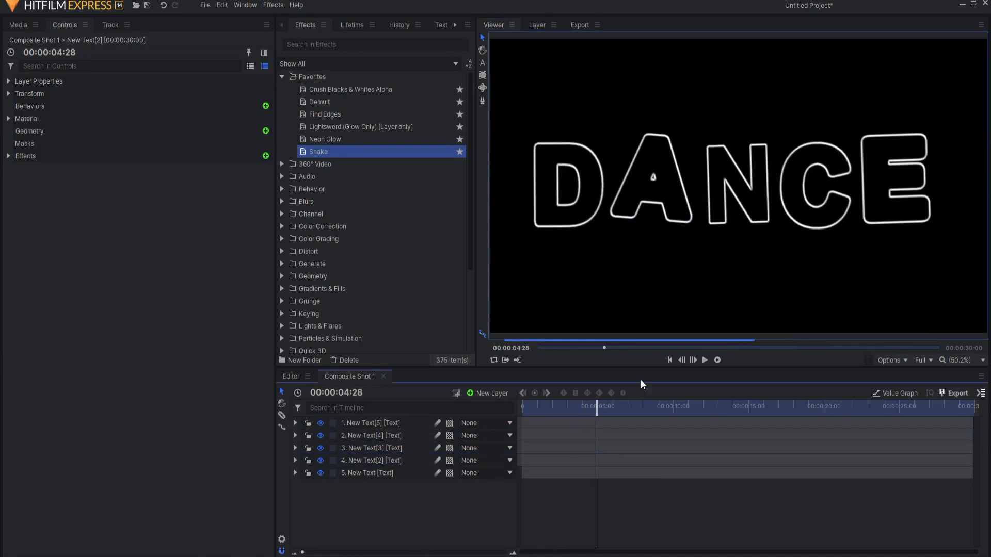
left_click(706, 360)
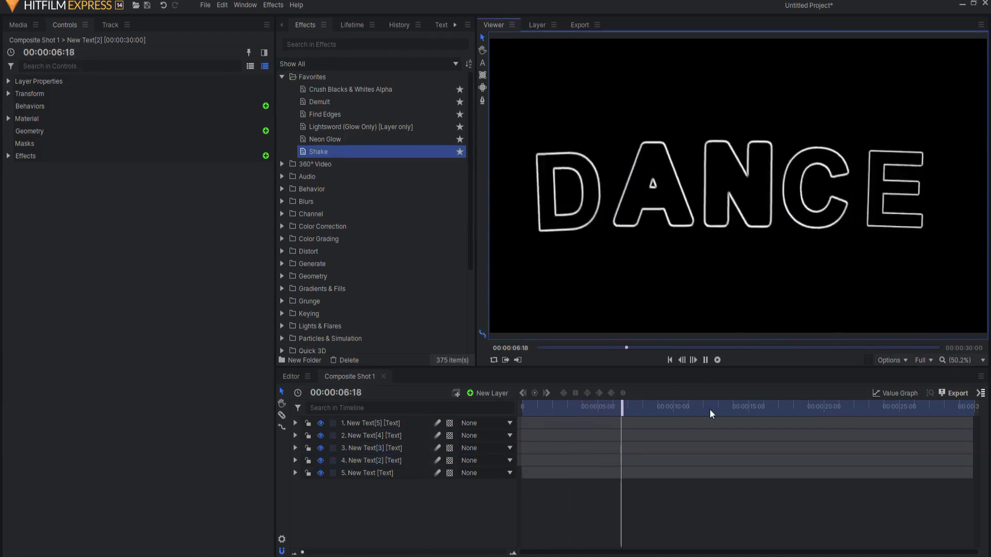
left_click(706, 360)
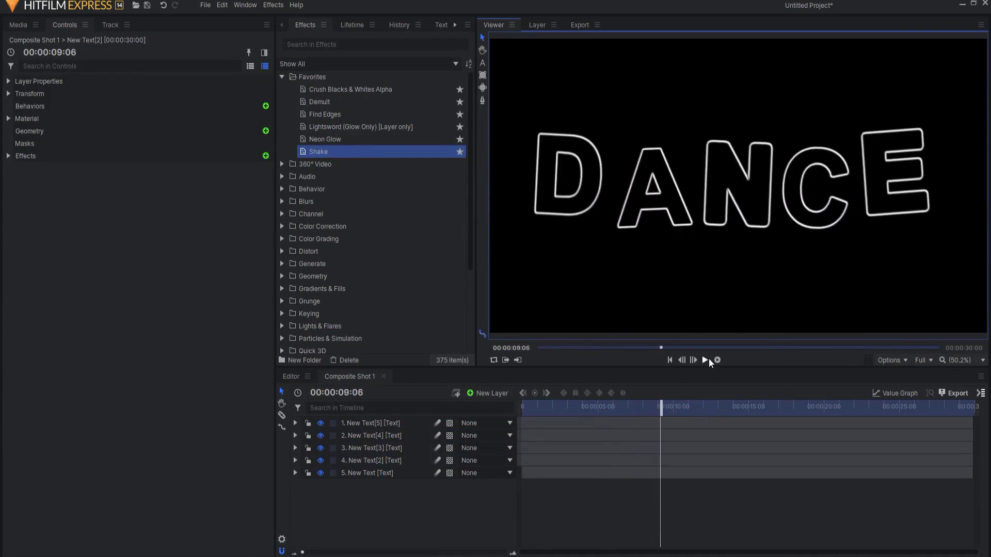
- Turn on the Checkerboard Background in the viewer options
left_click(923, 361)
left_click(891, 360)
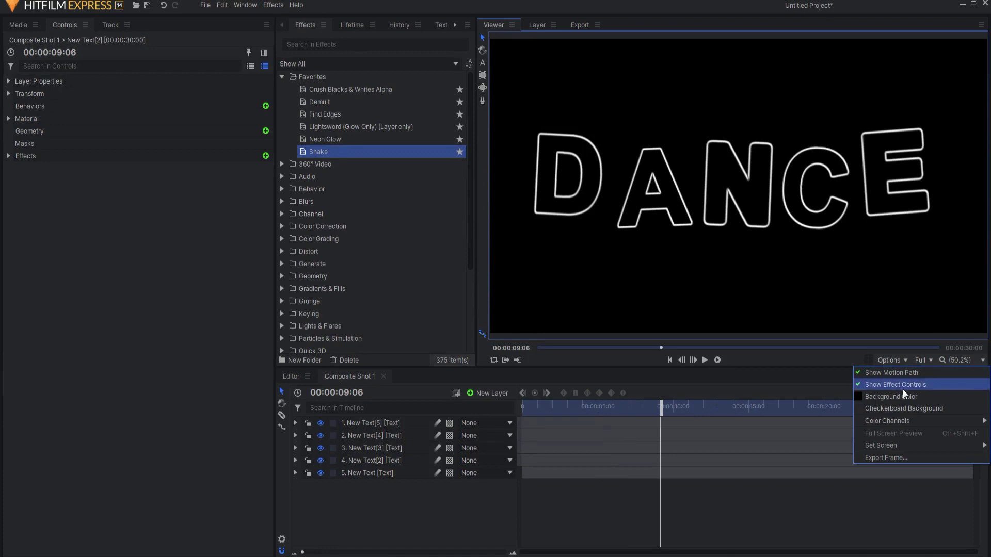
left_click(897, 408)
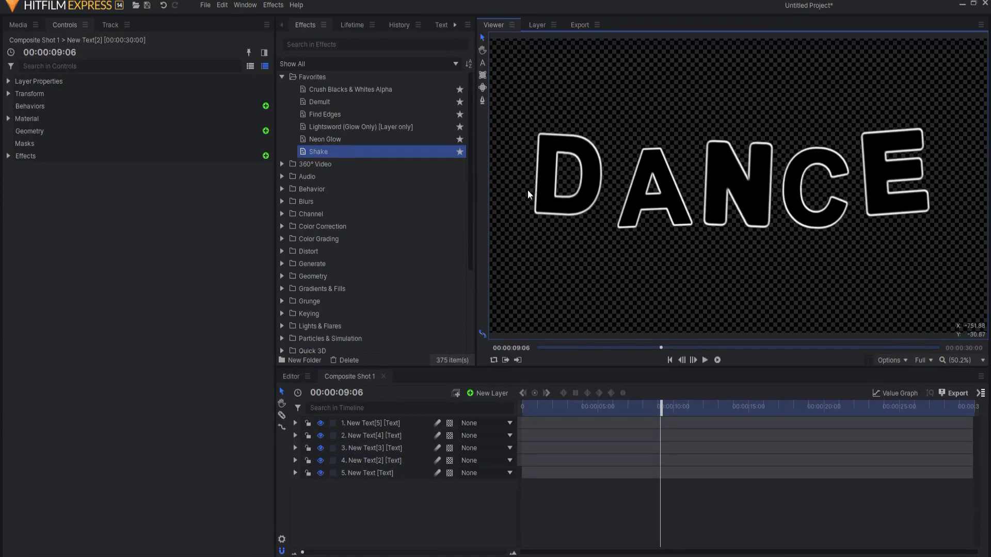
- Apply Demult to the E layer, then delete it again
left_click_drag(316, 101, 370, 423)
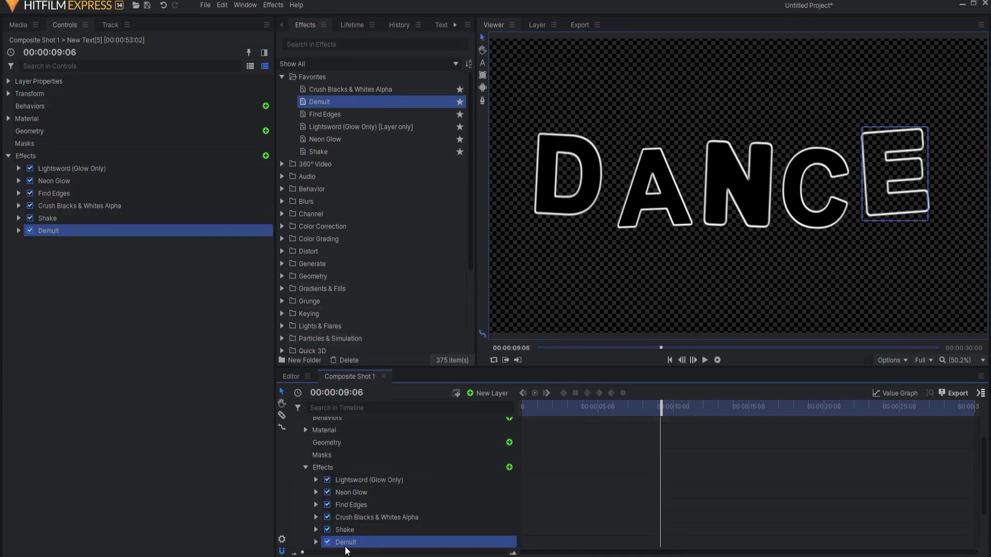
key("Delete")
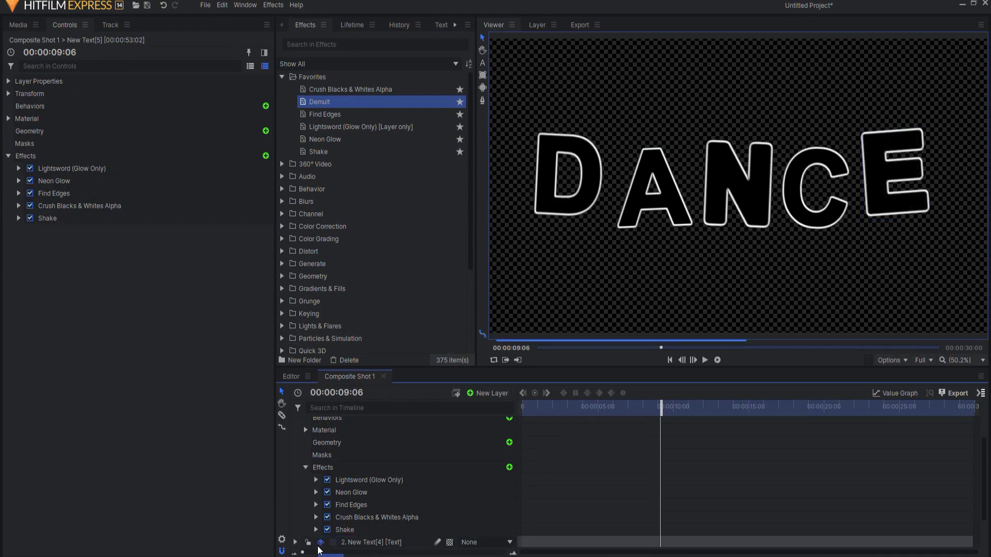
scroll(377, 494, "up", 3)
- Add a New Grade layer on top with Demult from Favorites, then preview the hollow outlines
left_click(295, 422)
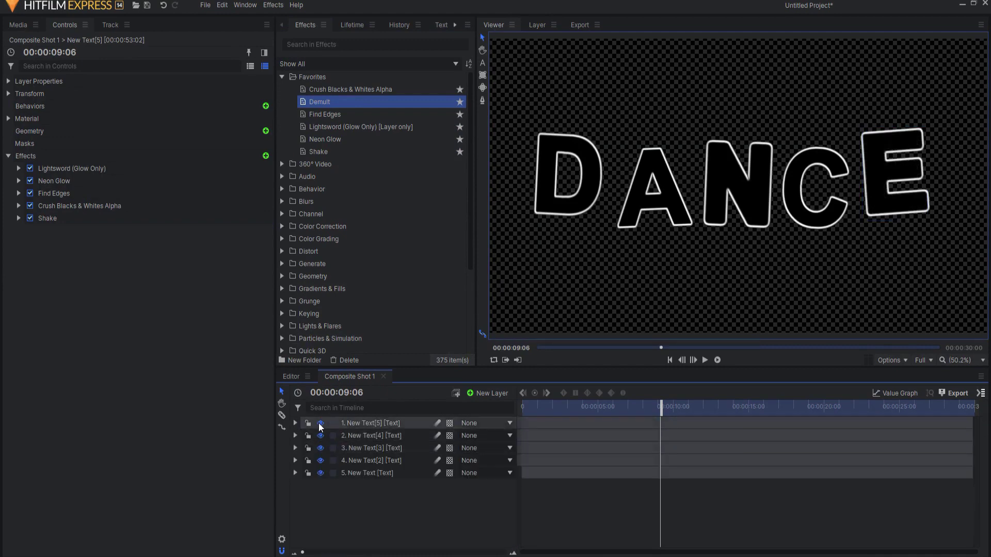
left_click(495, 394)
left_click(488, 429)
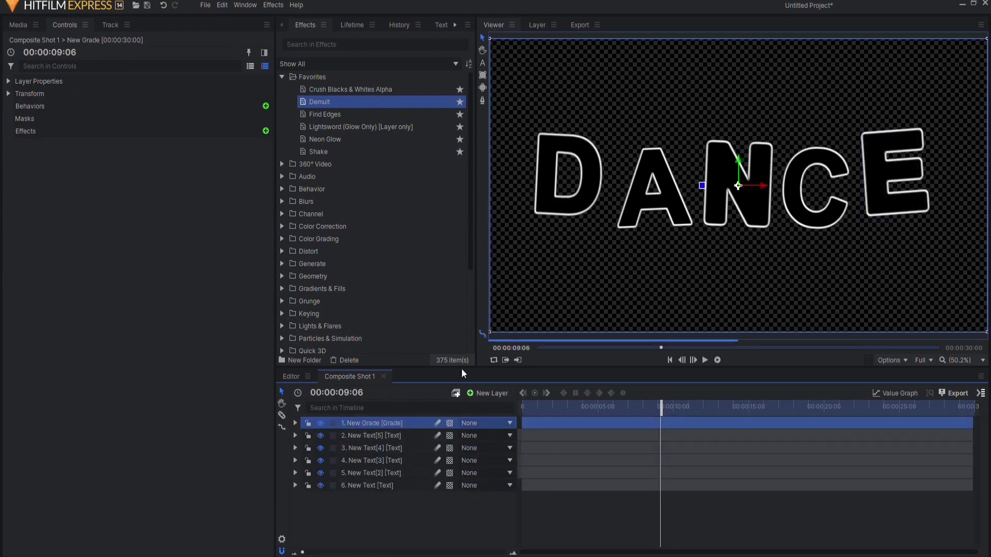
left_click_drag(361, 423, 361, 422)
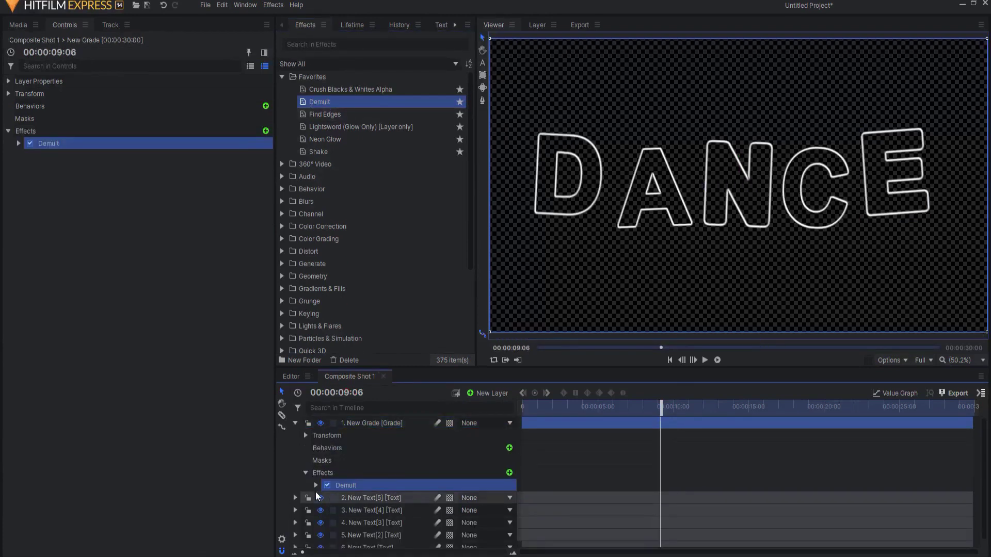
left_click(295, 423)
left_click(384, 522)
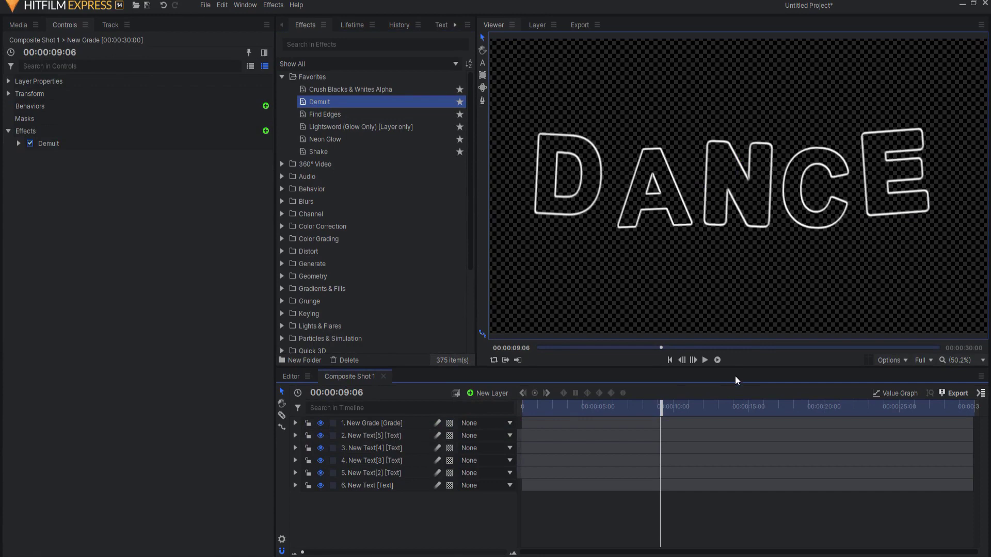
left_click(704, 361)
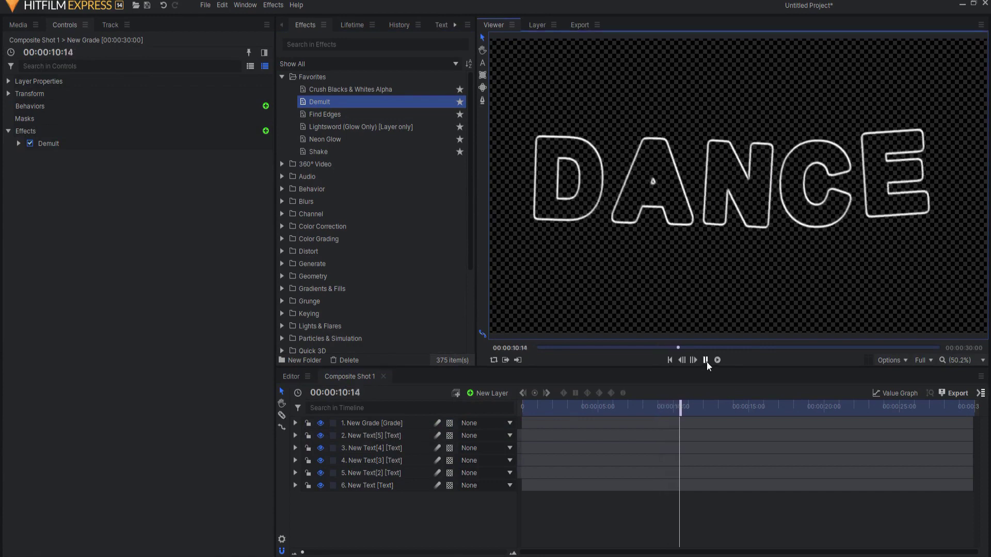
- Hide the A, N, C and E layers and raise the D's Shake Amount to 1024
left_click(705, 360)
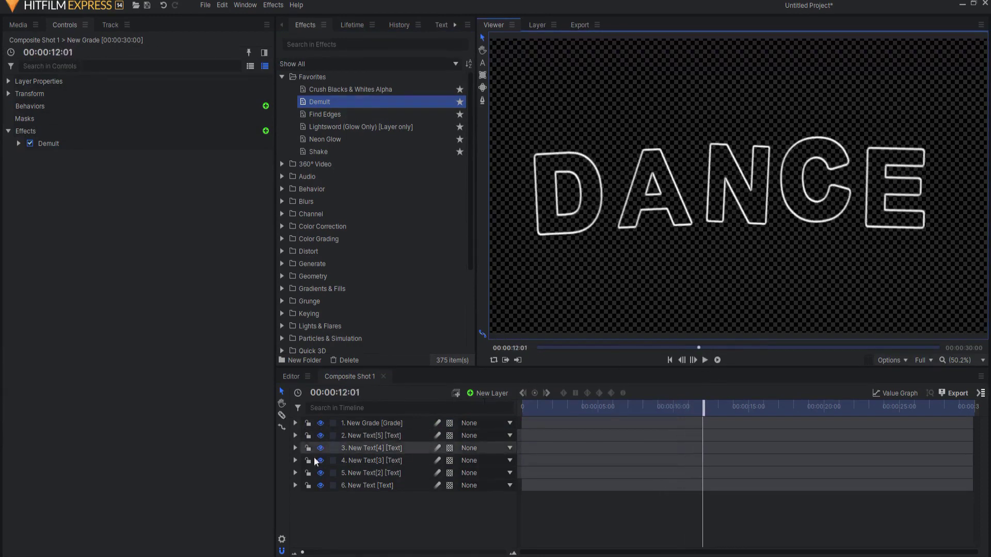
left_click_drag(320, 473, 321, 437)
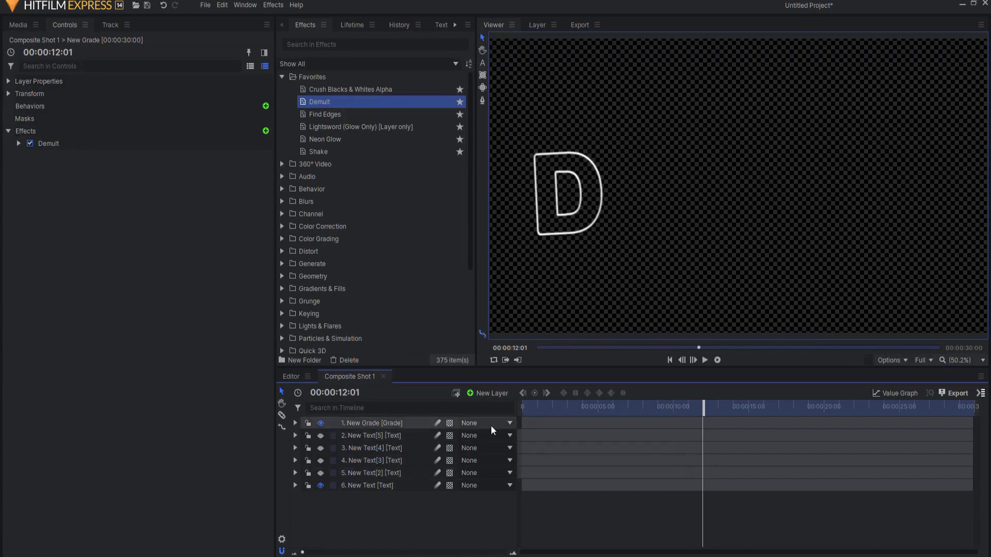
left_click(353, 485)
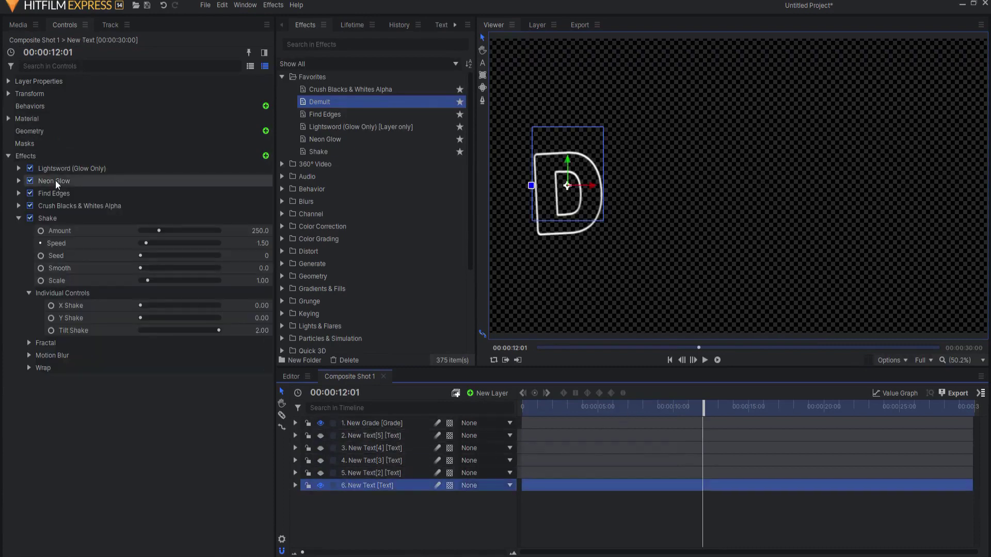
left_click_drag(159, 231, 219, 231)
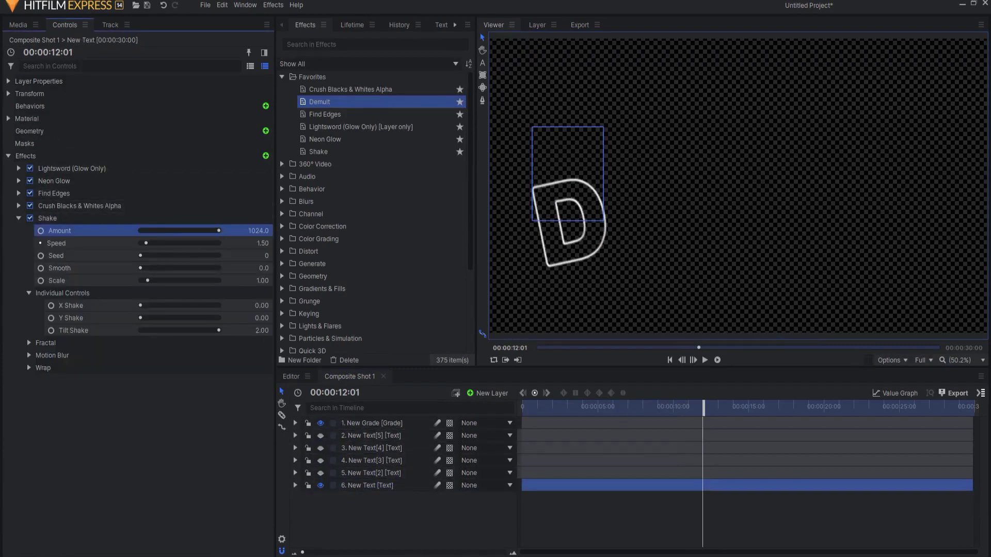
left_click(404, 531)
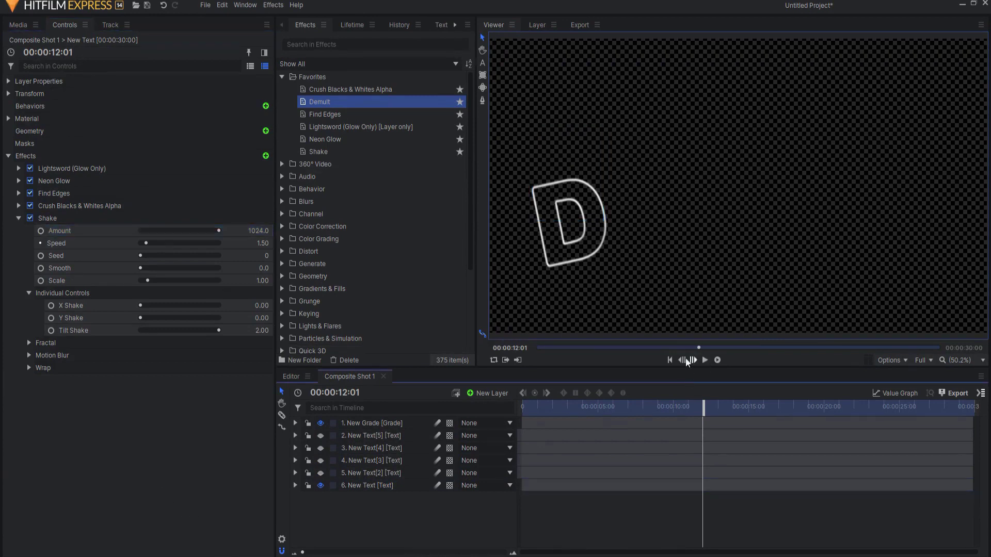
- Play the D's stronger shake from the start, then unhide the other letters and replay
left_click(680, 362)
left_click(670, 360)
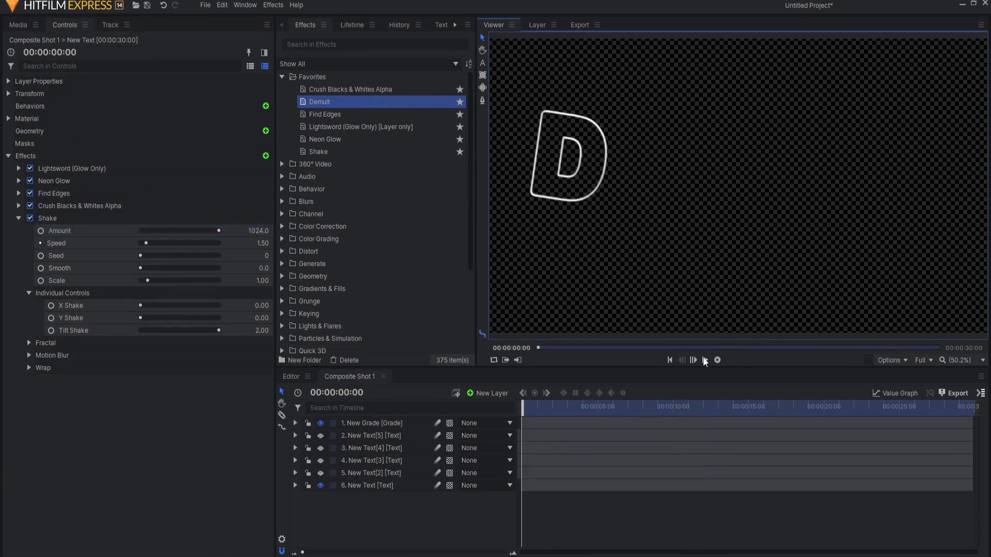
left_click(705, 360)
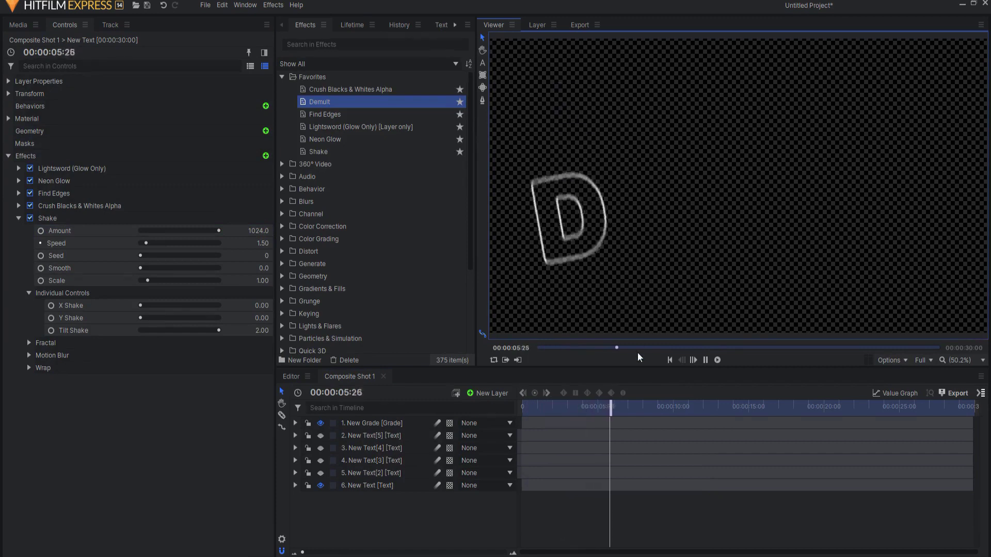
left_click_drag(320, 472, 321, 437)
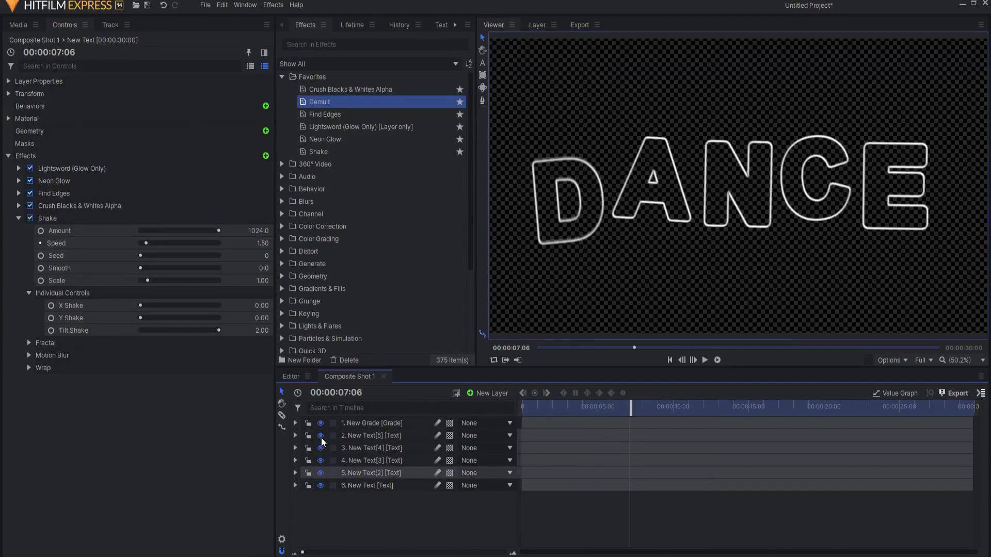
left_click(709, 361)
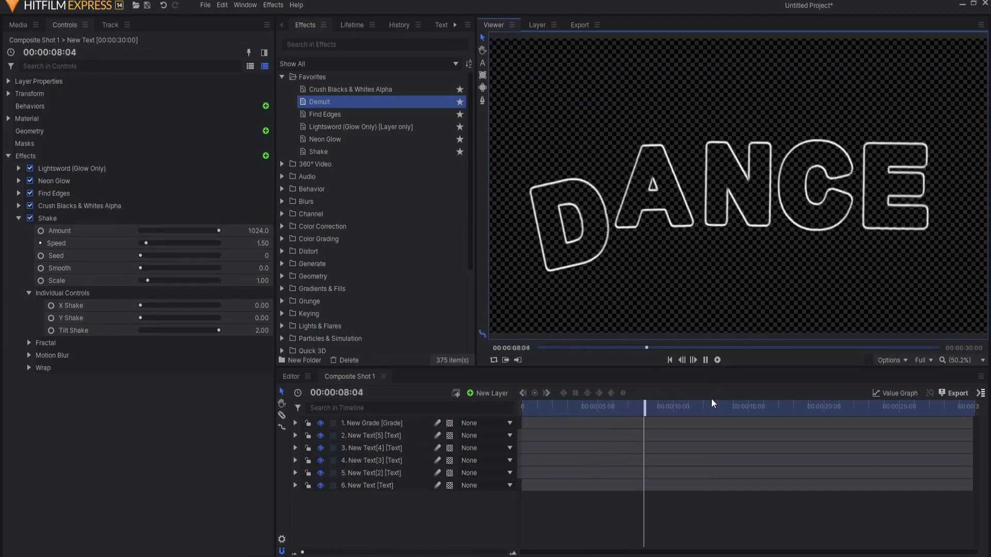
left_click(705, 361)
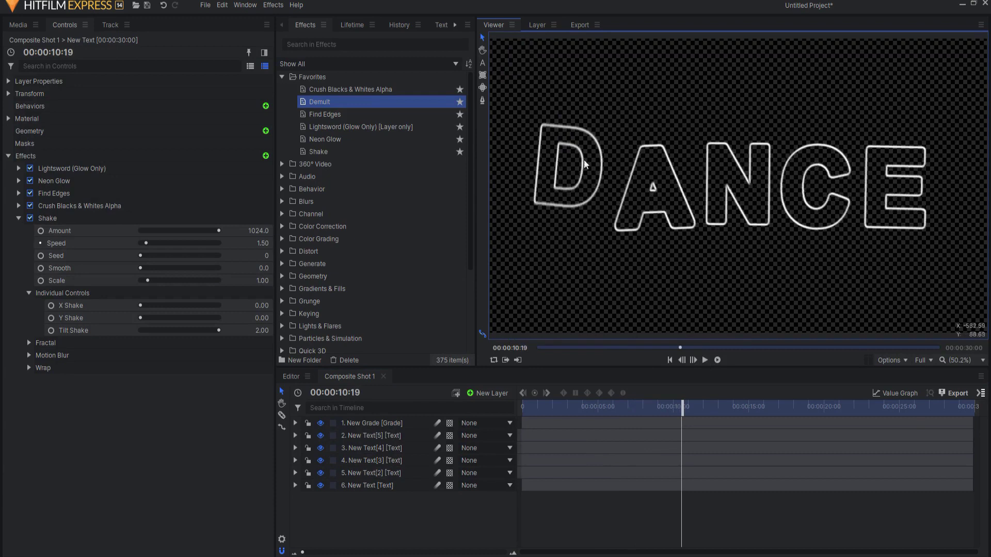
left_click(669, 360)
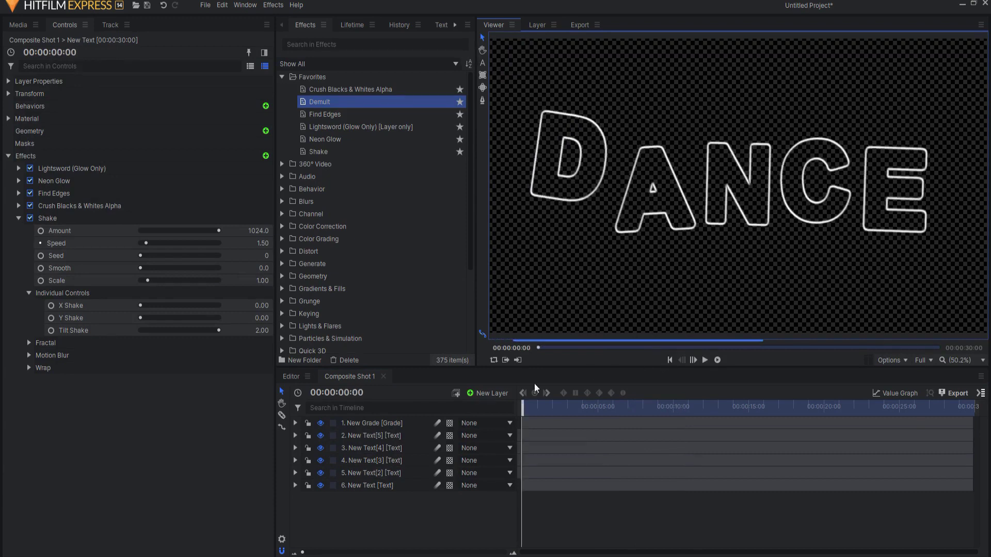
- Make the D (New Text) layer into its own New Text Composite Shot
right_click(363, 485)
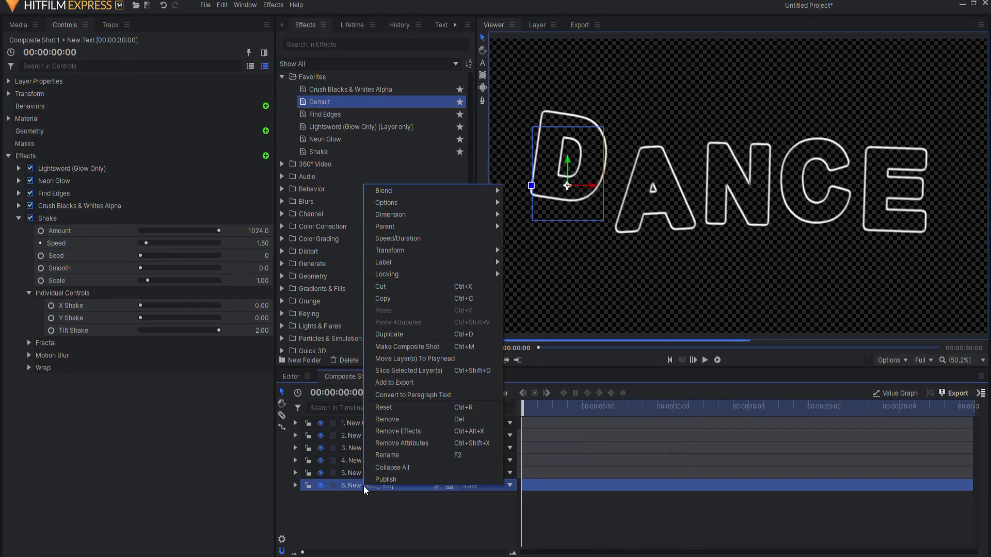
left_click(394, 348)
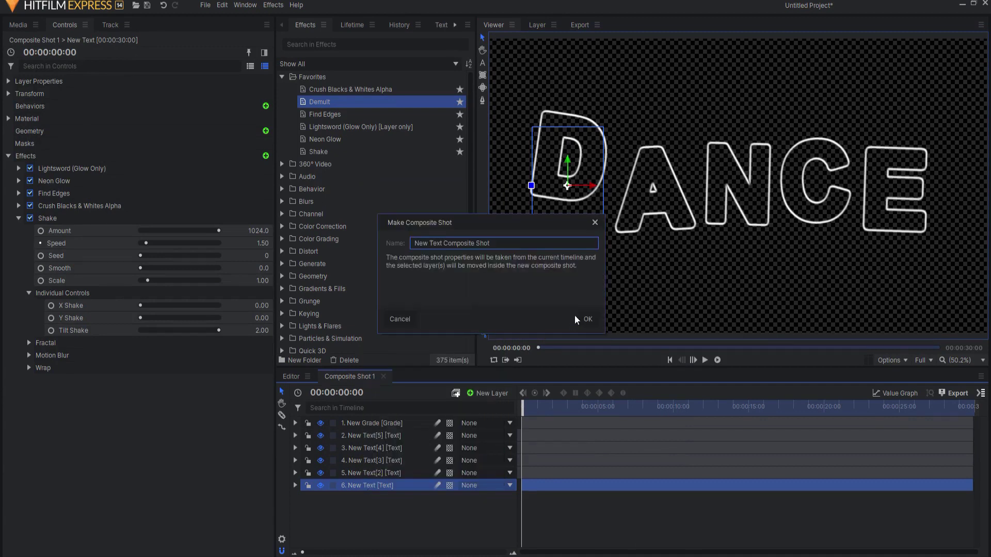
left_click(589, 318)
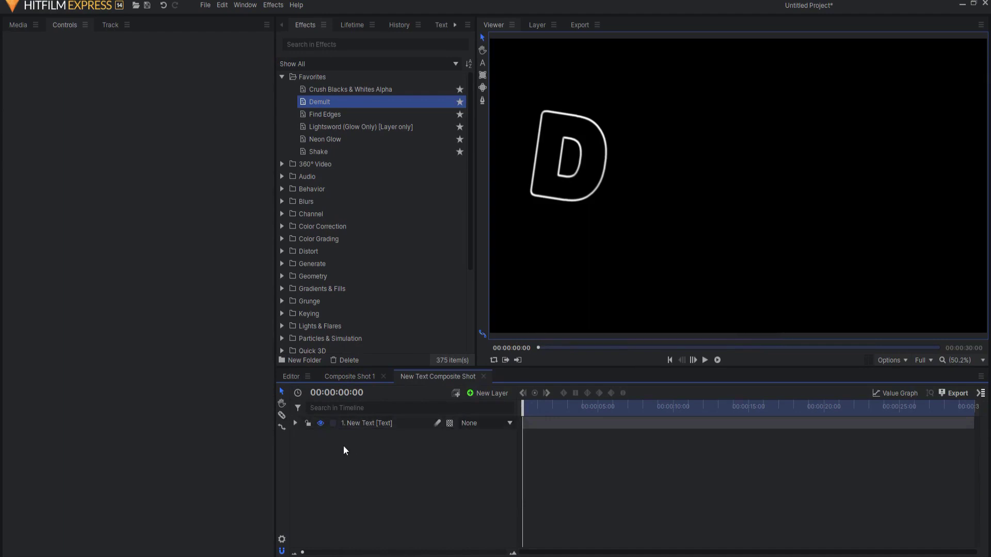
- Centre the D by setting Position X to 0, preview, and return to Composite Shot 1
left_click(295, 423)
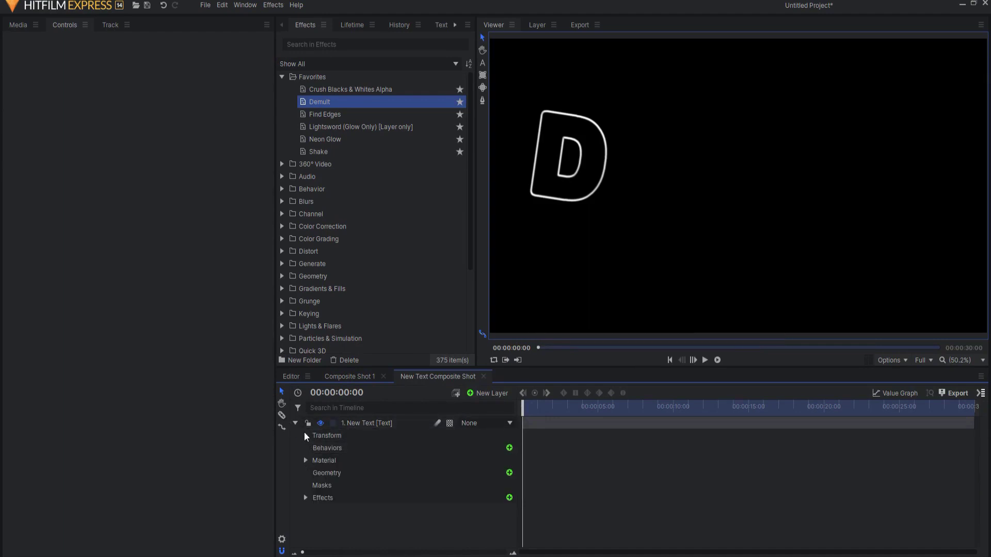
left_click(305, 435)
type("0")
key("Return")
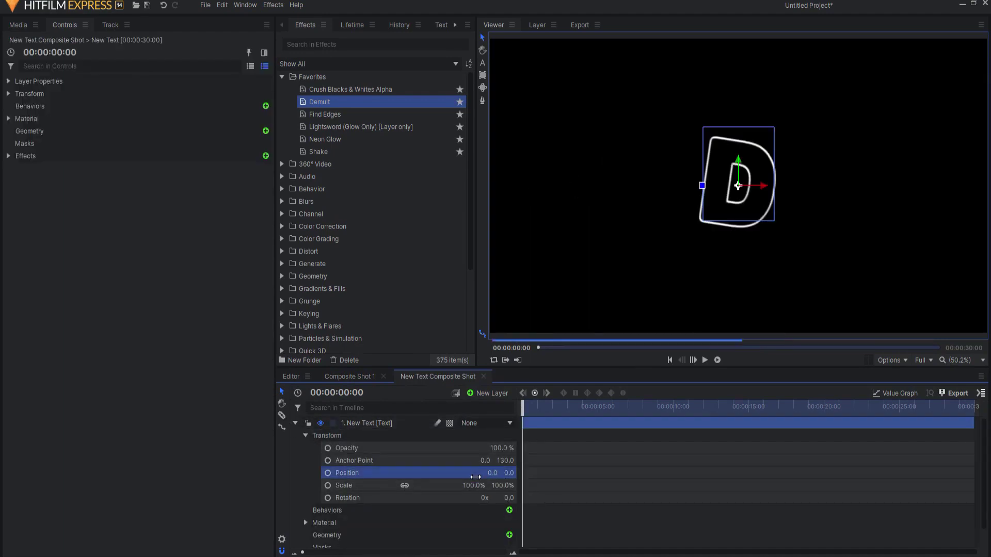
left_click(705, 361)
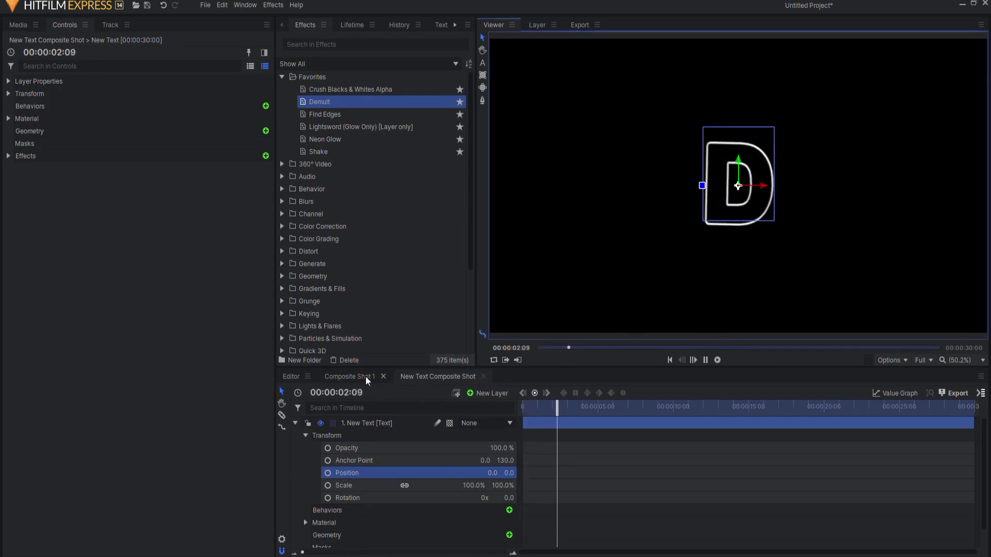
key("ctrl+Tab")
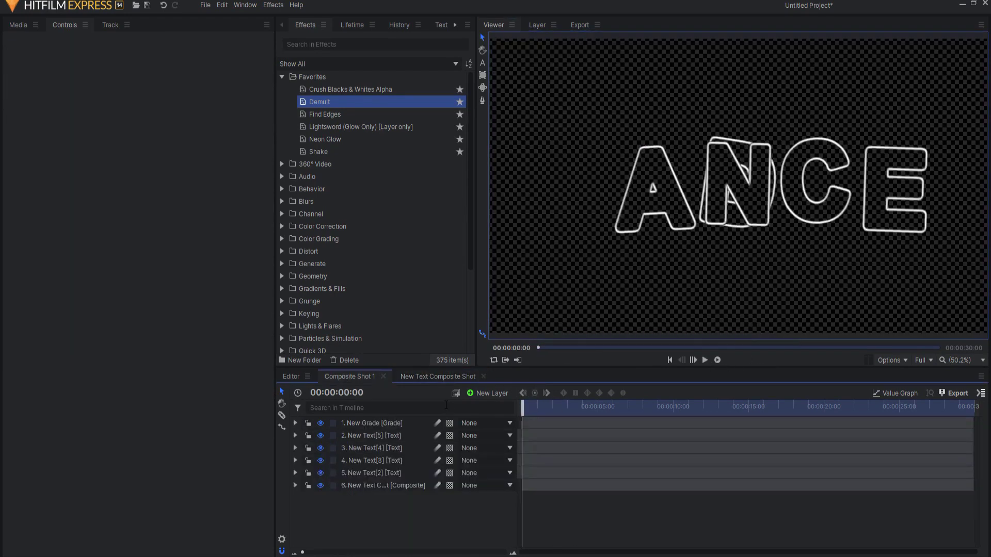
- Drag the D composite layer left so it sits before the A, then play the animation
left_click(377, 486)
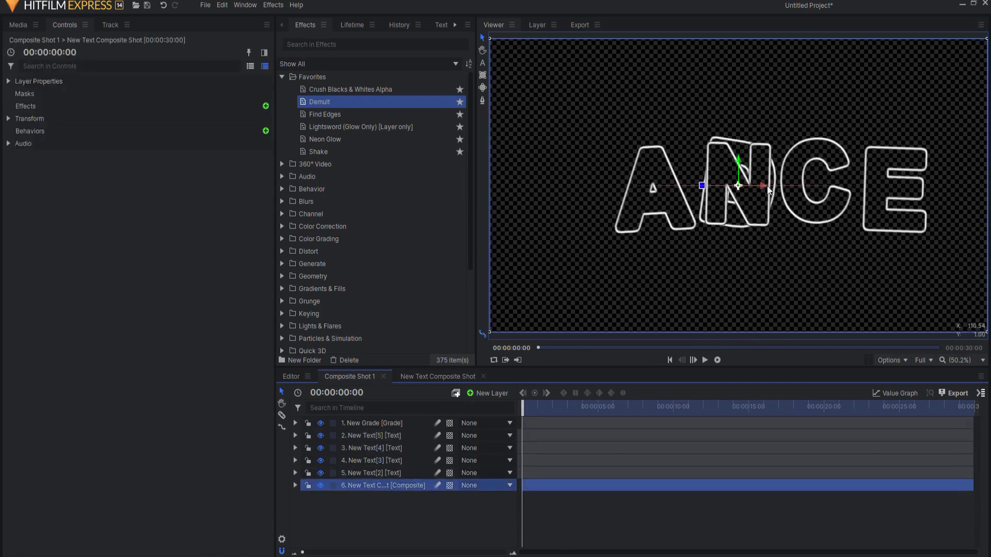
left_click_drag(767, 186, 599, 202)
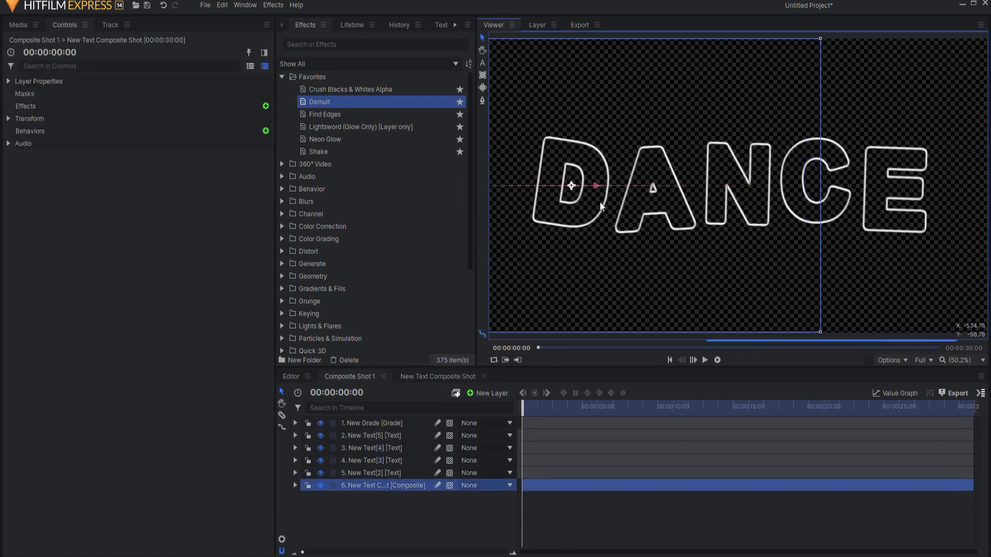
left_click(441, 515)
left_click(705, 360)
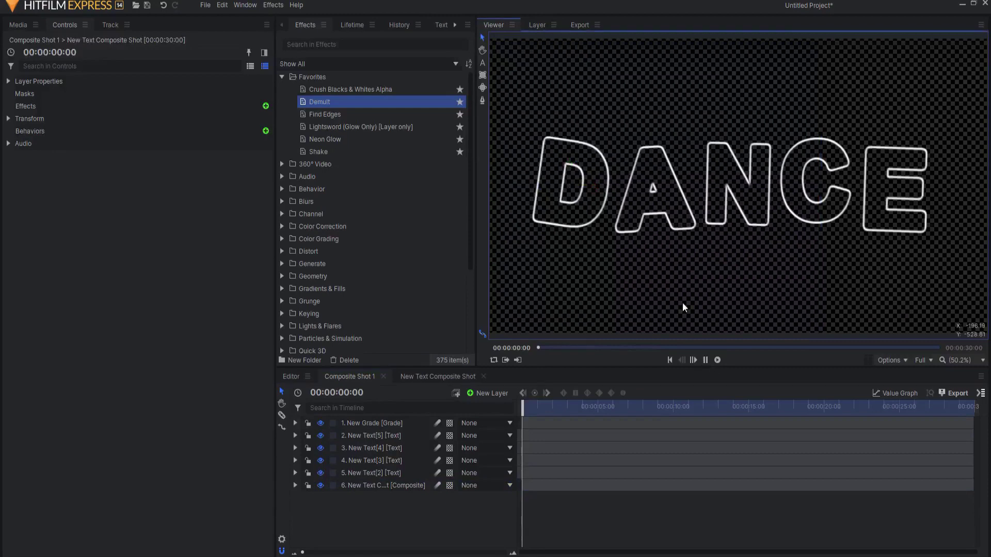